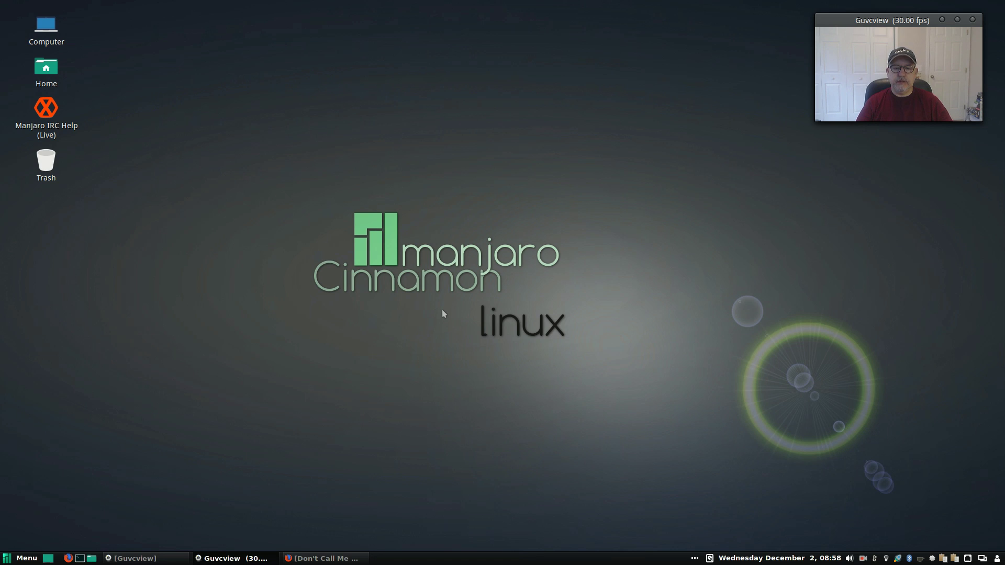
Minimize the YouTube browser window to the desktop, check the desktop context menu, and view the calendar
left_click(297, 558)
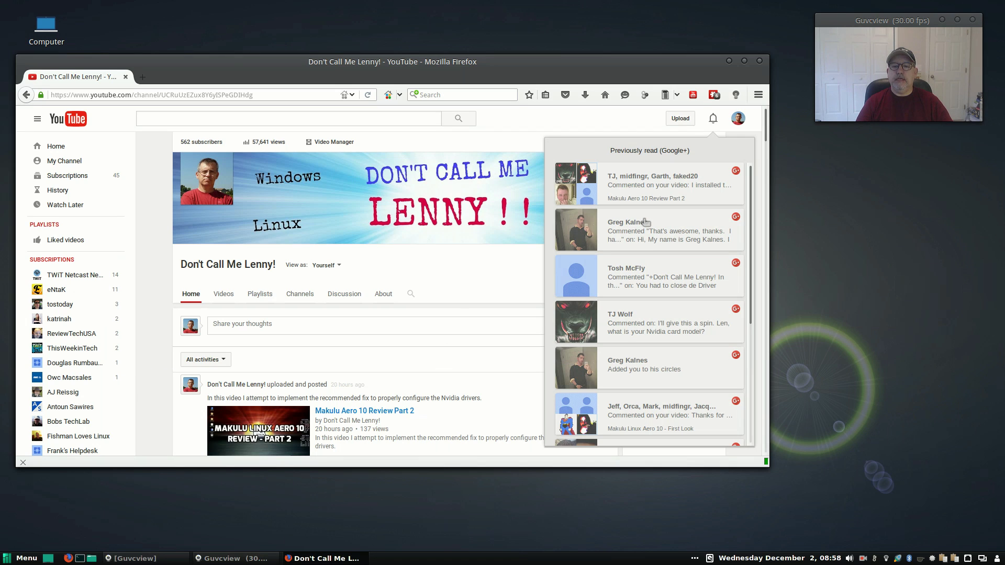
left_click(729, 62)
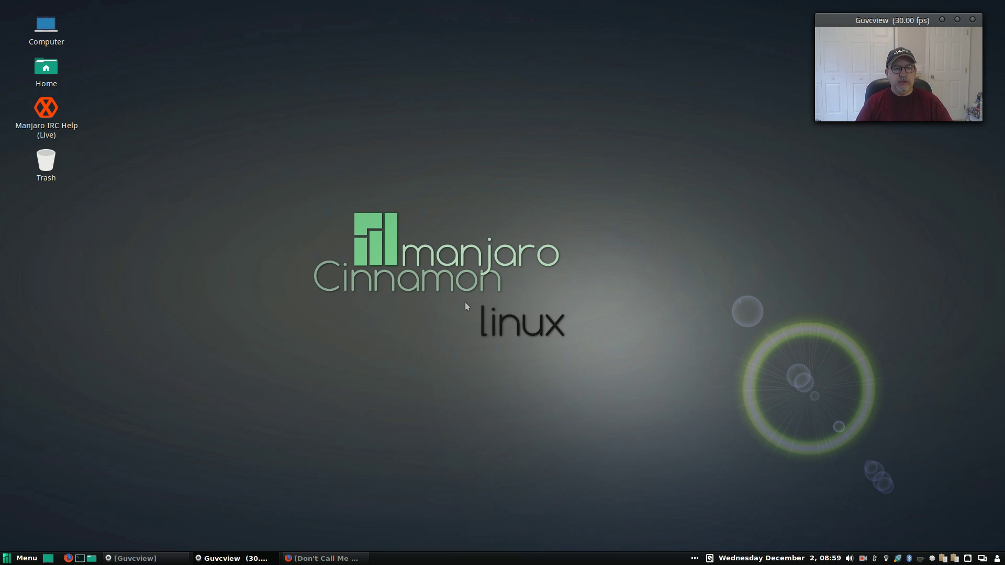
right_click(466, 303)
left_click(463, 309)
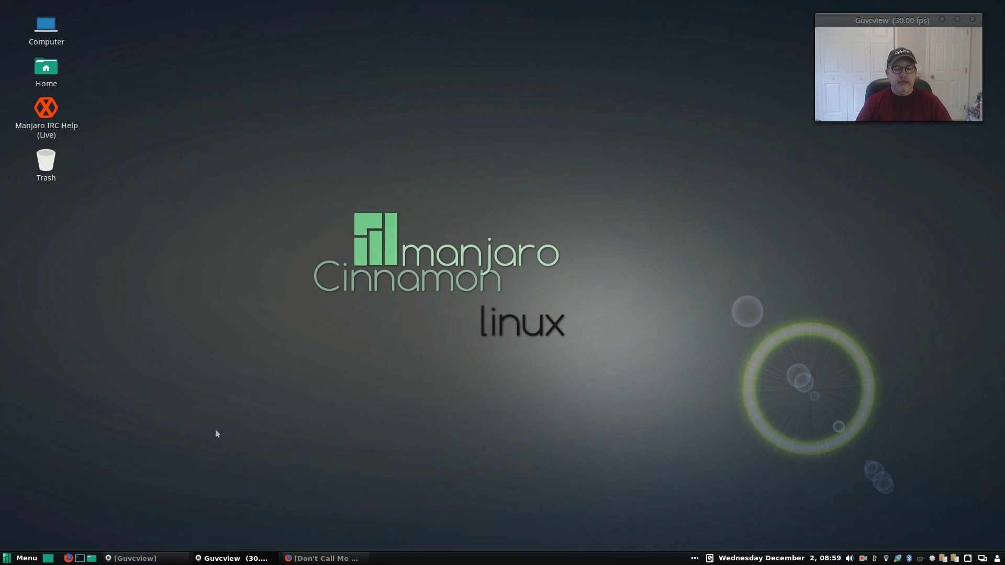
left_click(312, 558)
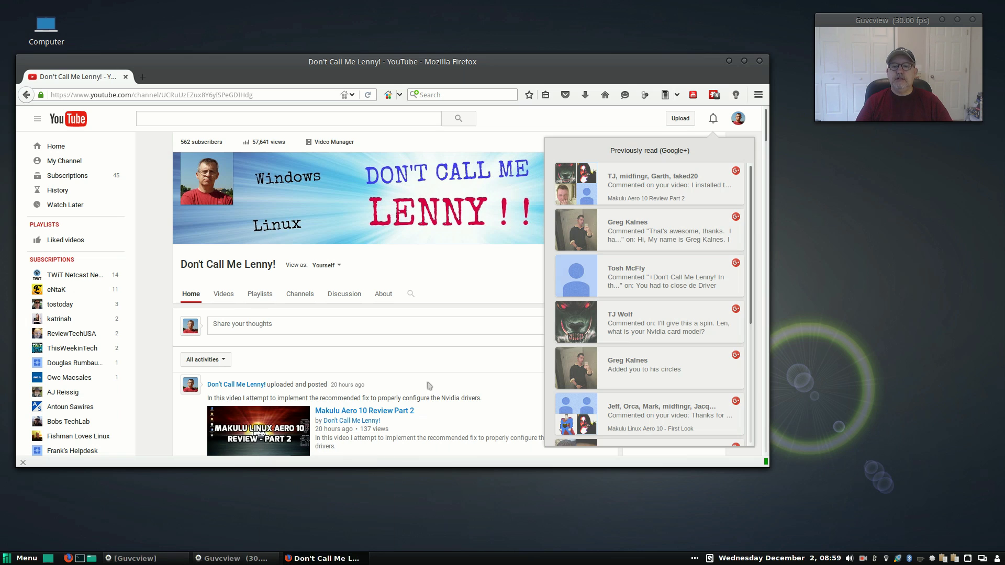
left_click(729, 61)
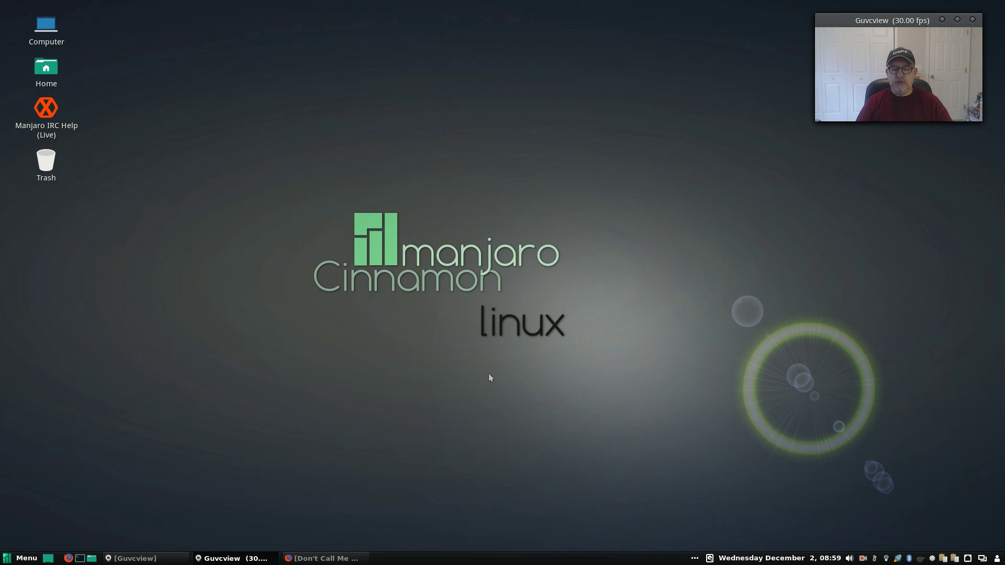
right_click(470, 350)
left_click(432, 350)
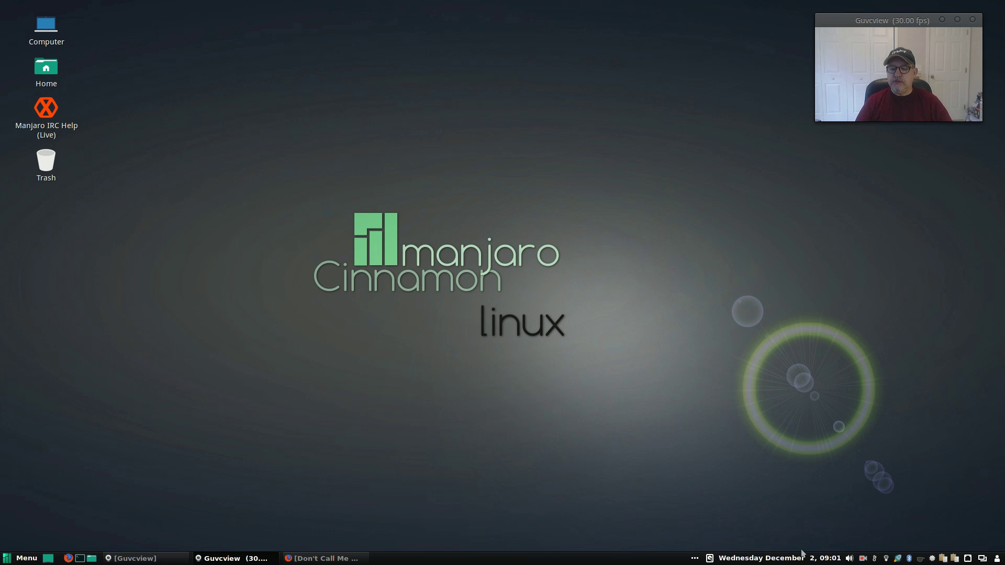
left_click(786, 560)
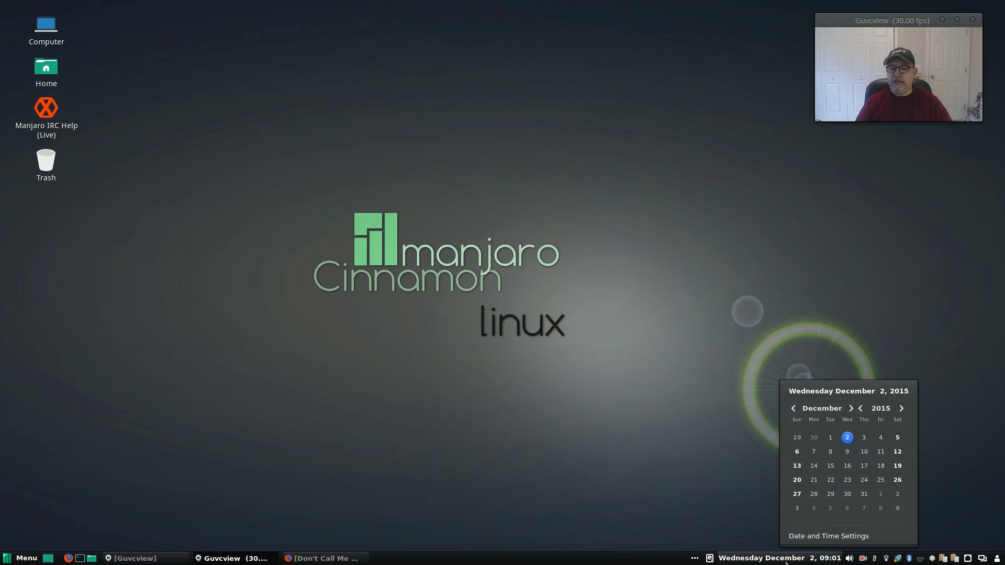
left_click(749, 502)
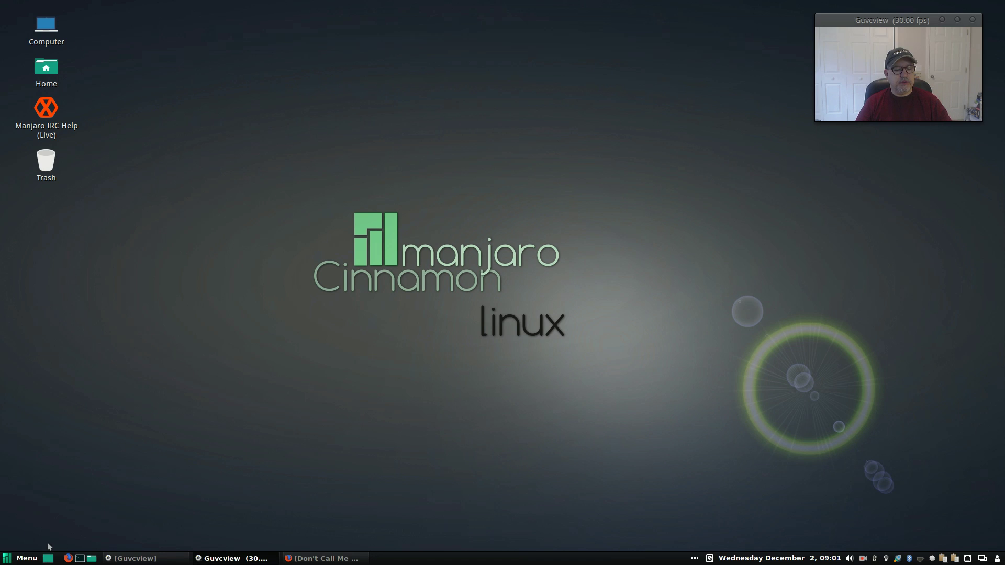
Launch System Settings from the menu, scroll through the installed Applets list, then close it
left_click(23, 559)
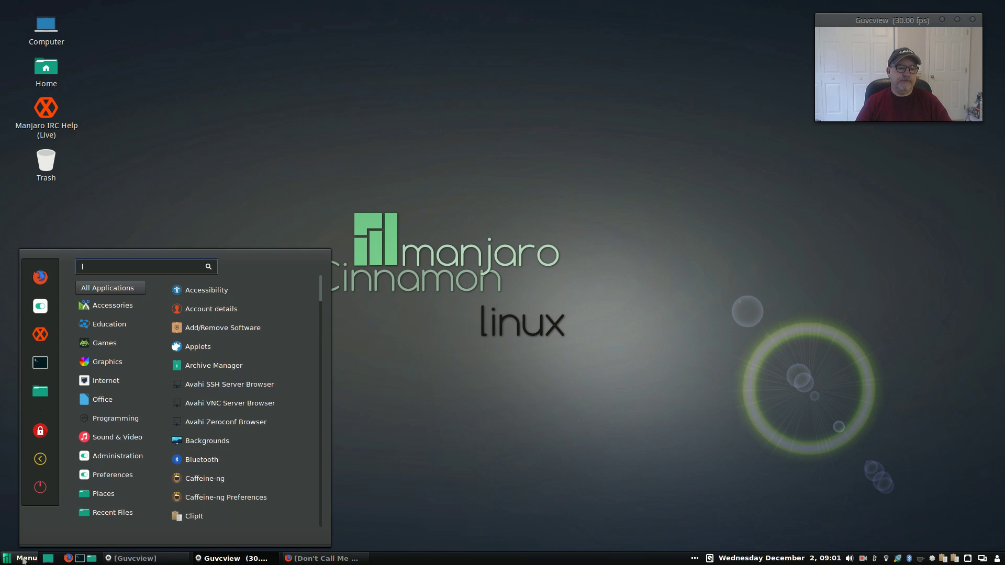
left_click(41, 307)
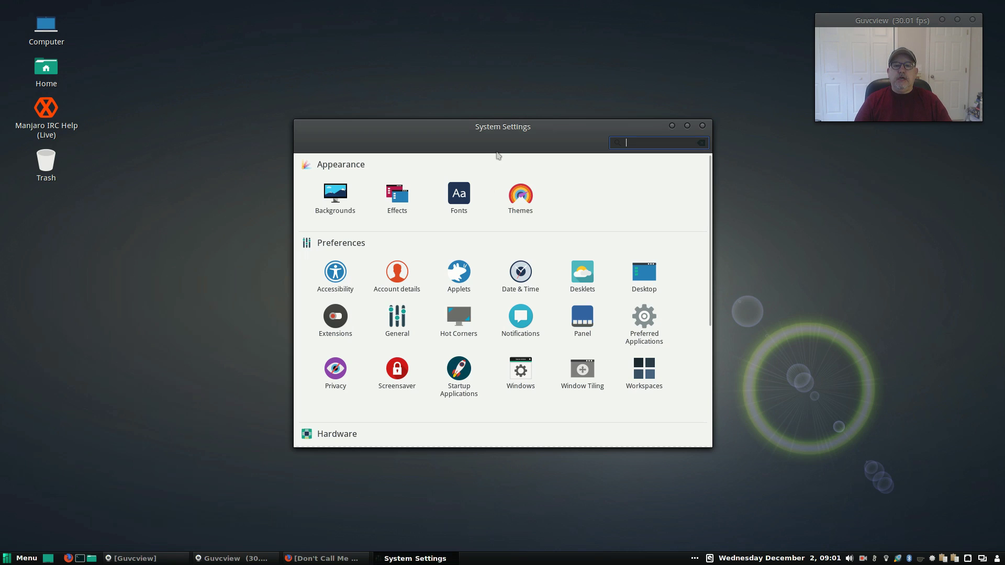
left_click(461, 272)
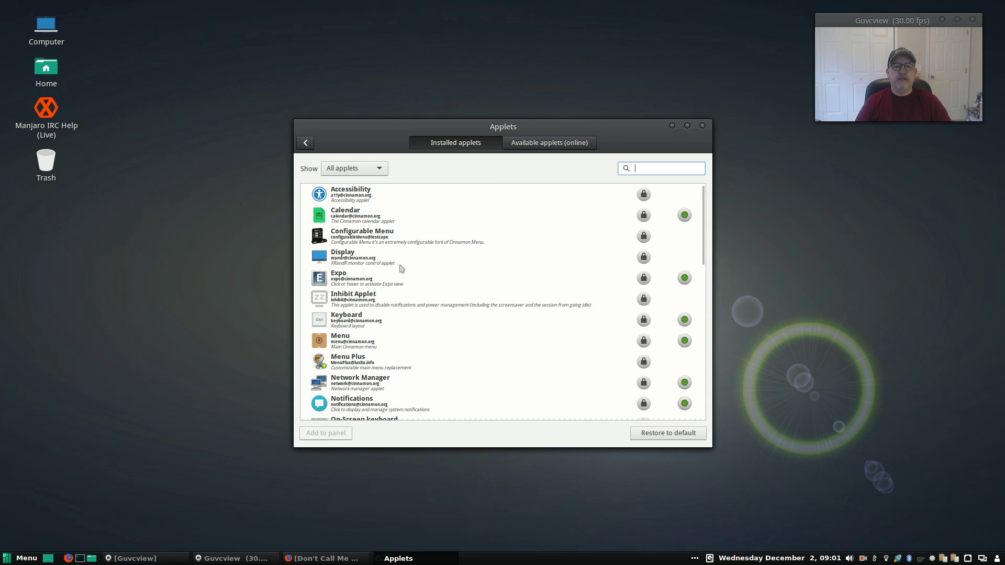
scroll(405, 309, "down", 3)
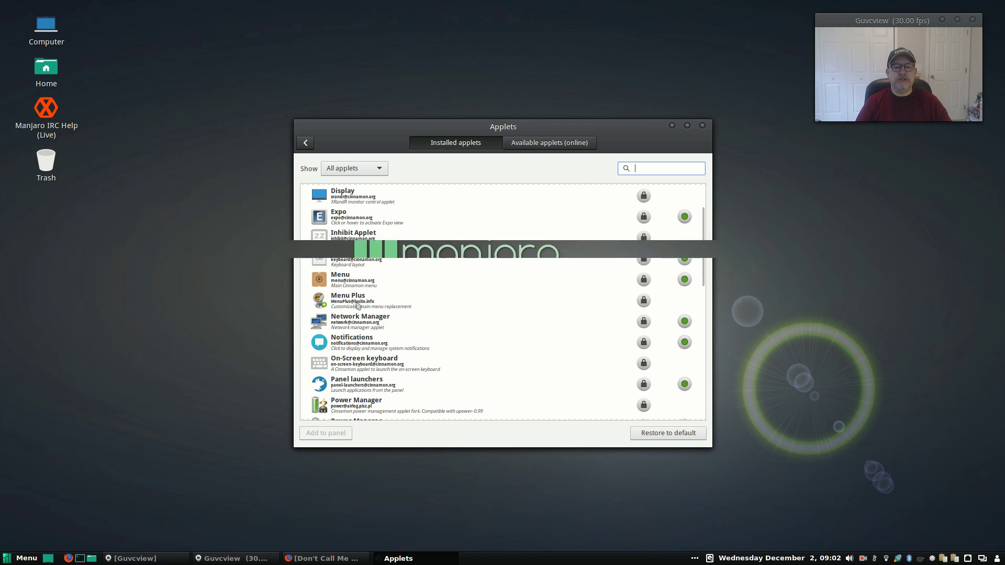
scroll(370, 341, "down", 6)
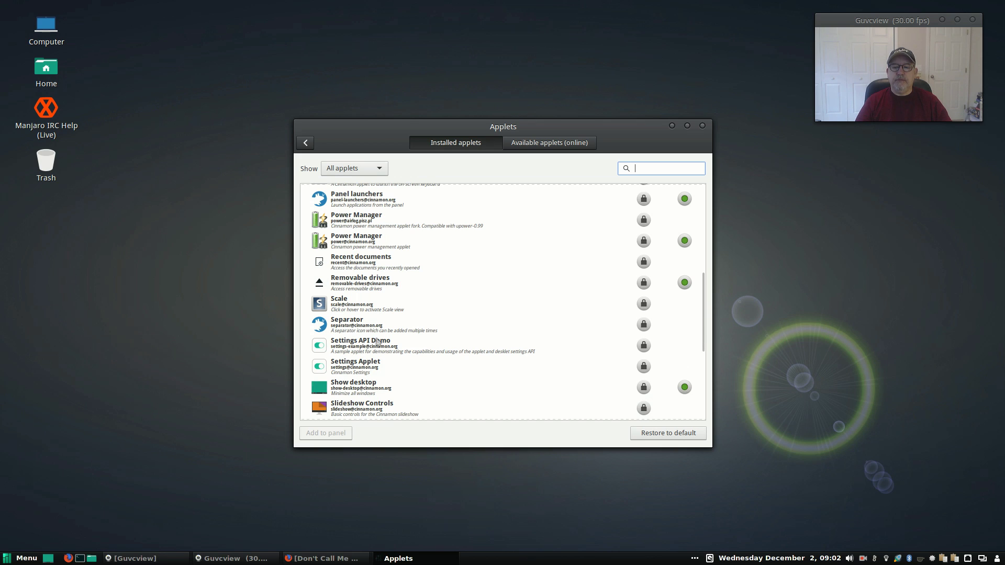
scroll(398, 375, "down", 3)
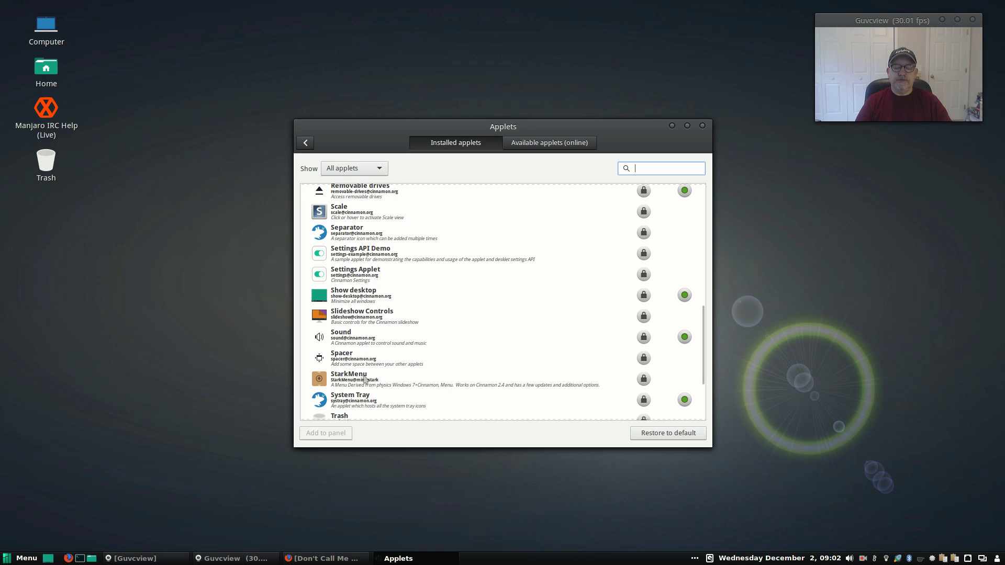
scroll(362, 378, "down", 2)
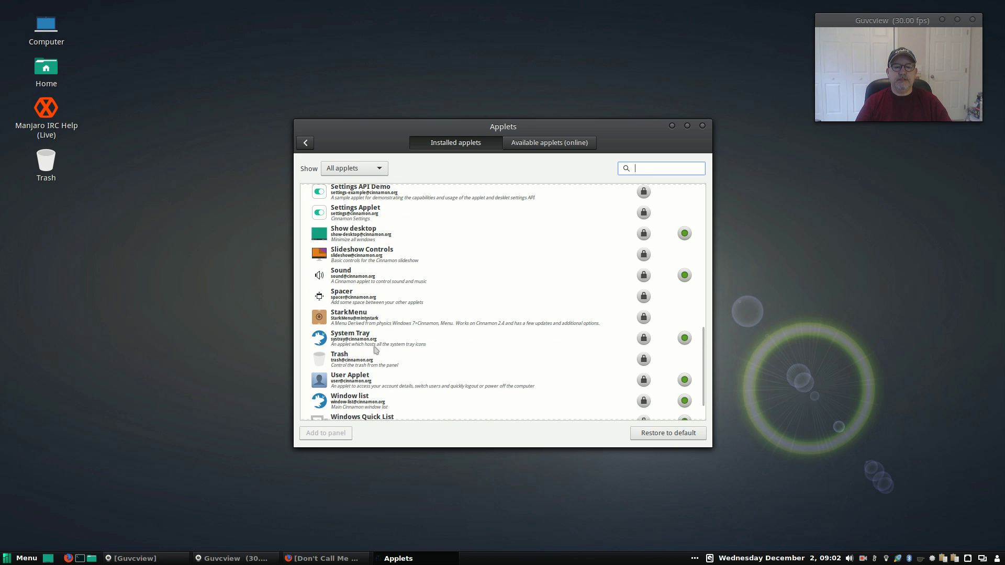
scroll(375, 349, "down", 2)
scroll(370, 381, "up", 8)
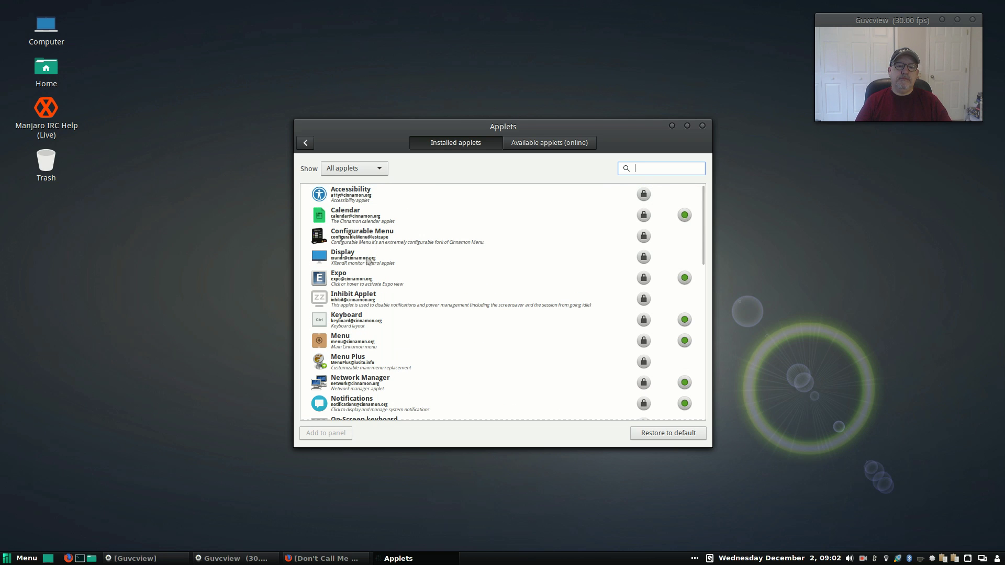
left_click(702, 127)
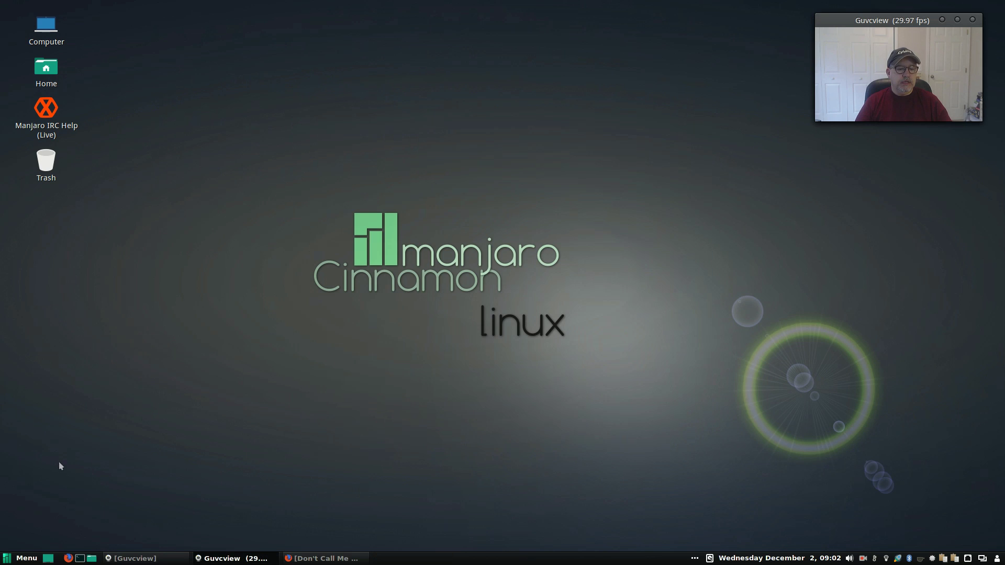
Browse the menu's Accessories, Games, Internet, Office, Programming and Sound & Video categories
left_click(24, 560)
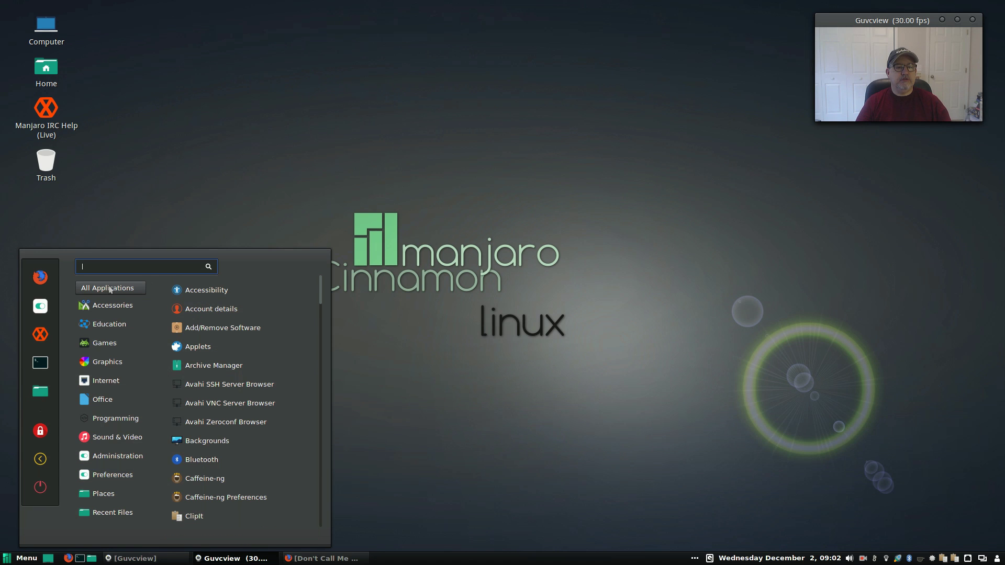
mouse_move(111, 312)
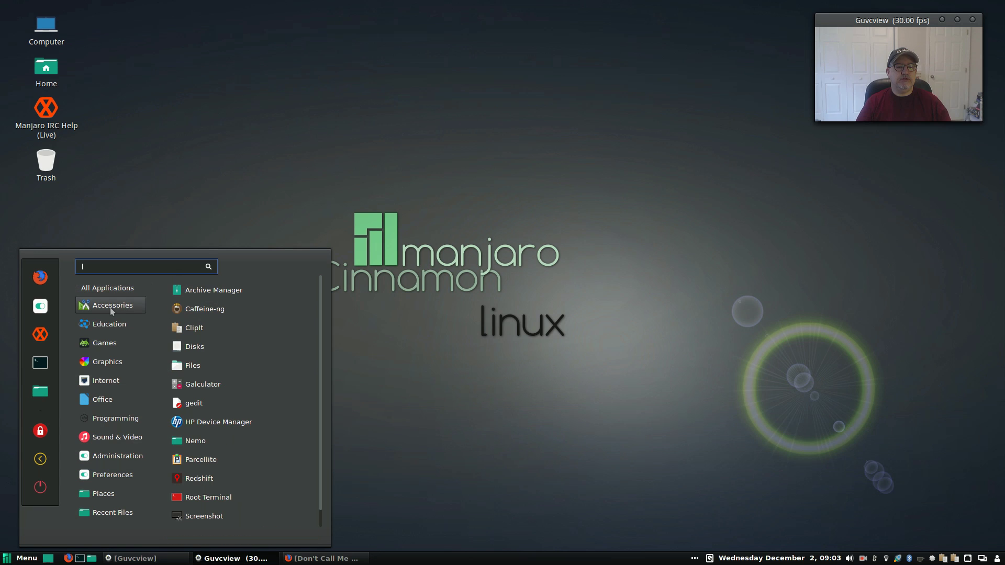
mouse_move(105, 347)
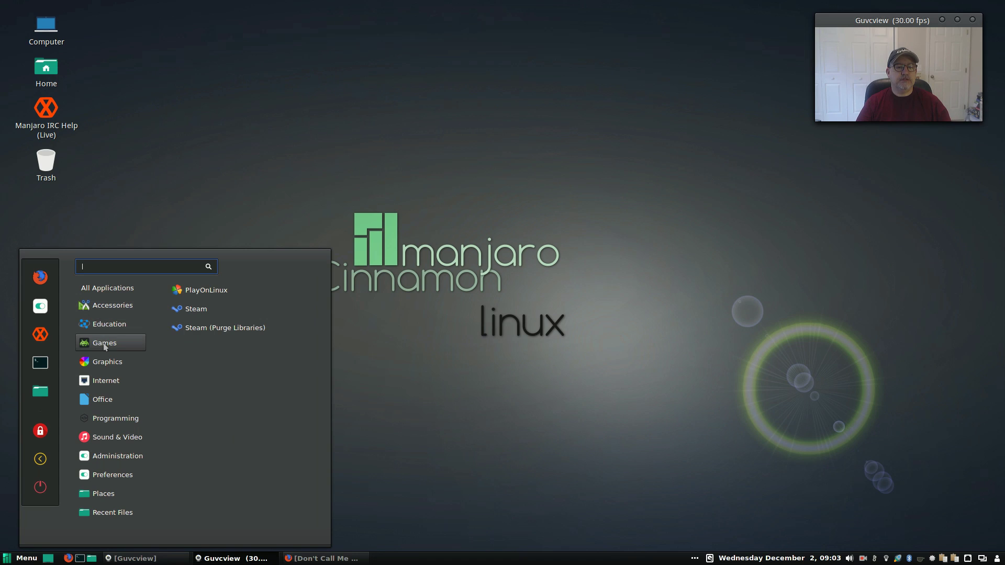
mouse_move(100, 382)
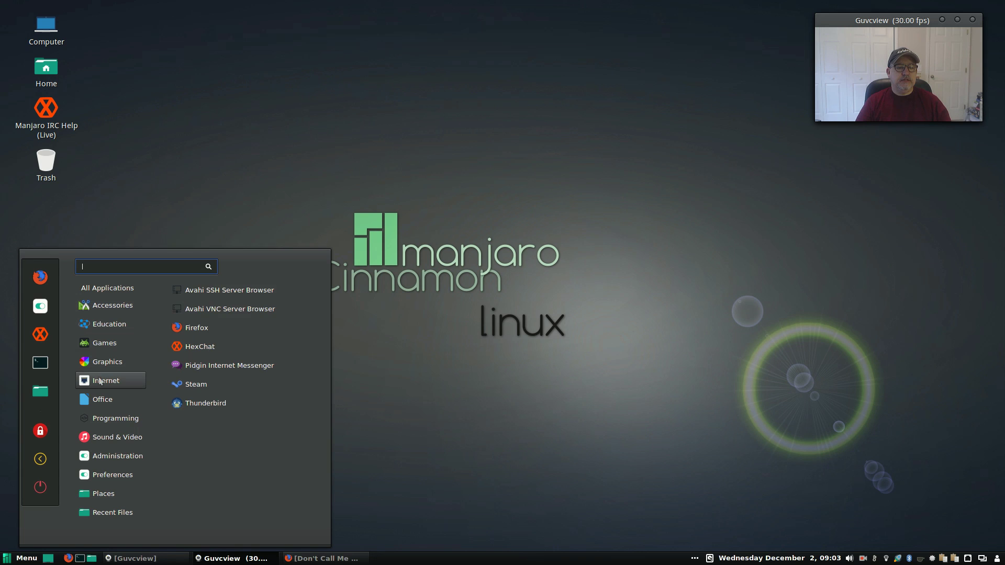
mouse_move(98, 399)
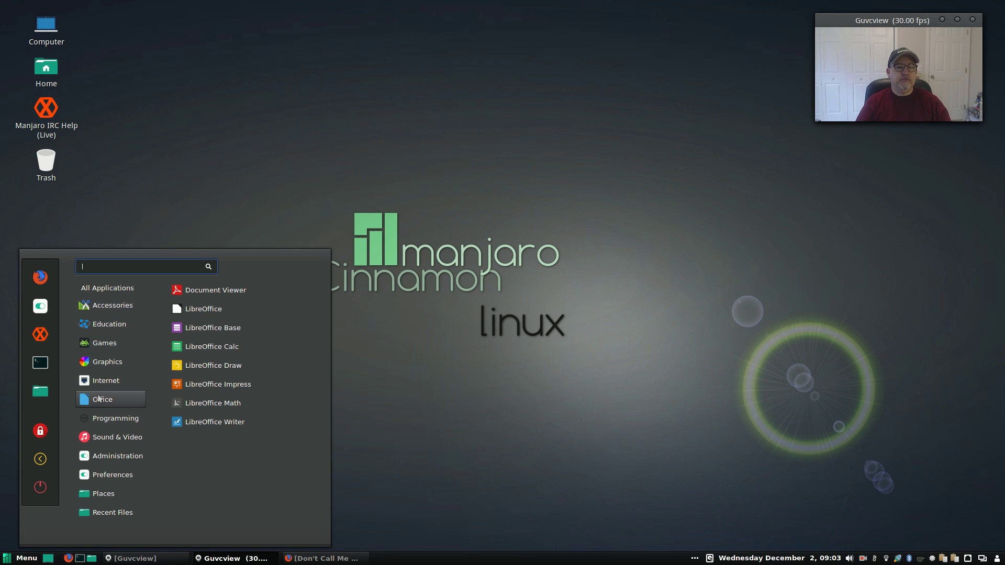
mouse_move(102, 418)
mouse_move(99, 442)
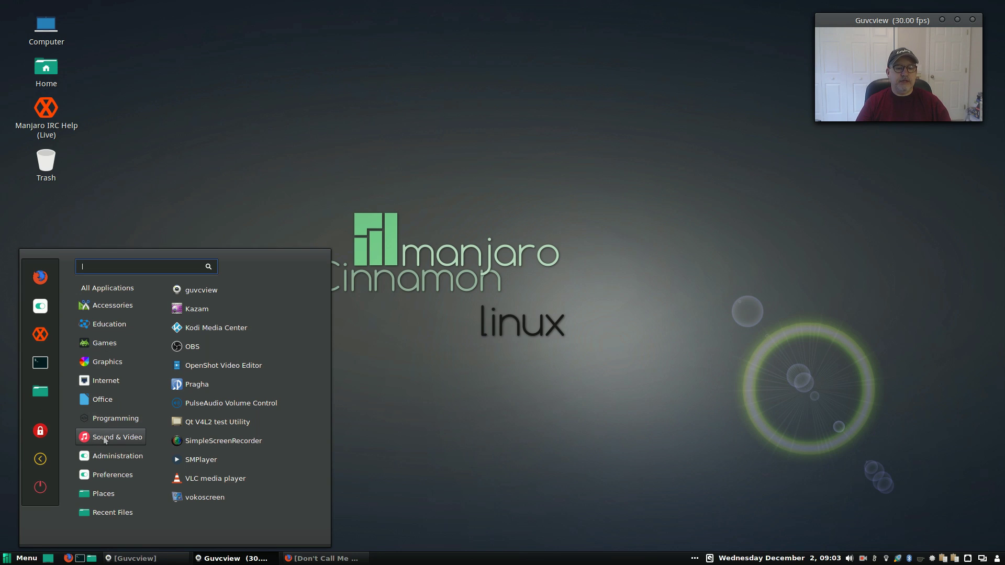
mouse_move(107, 462)
Launch System Settings, go to Hot Corners, and shift that window slightly left
left_click(45, 313)
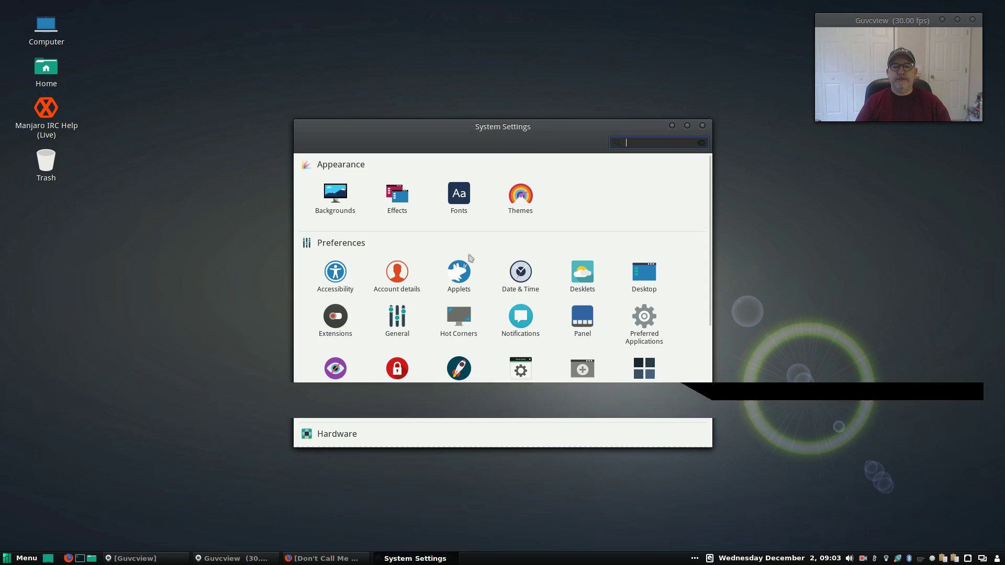
left_click(466, 322)
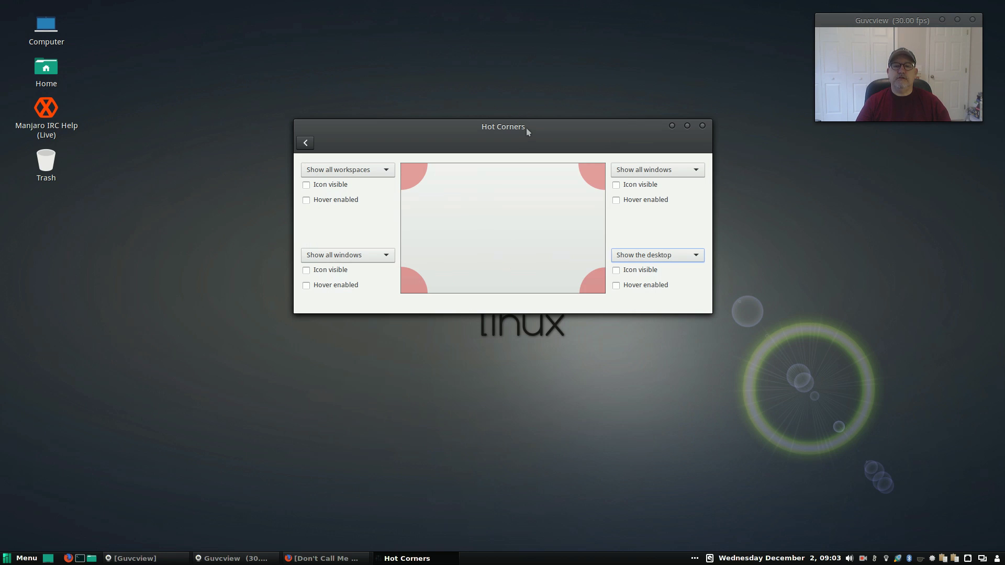
left_click_drag(522, 133, 510, 138)
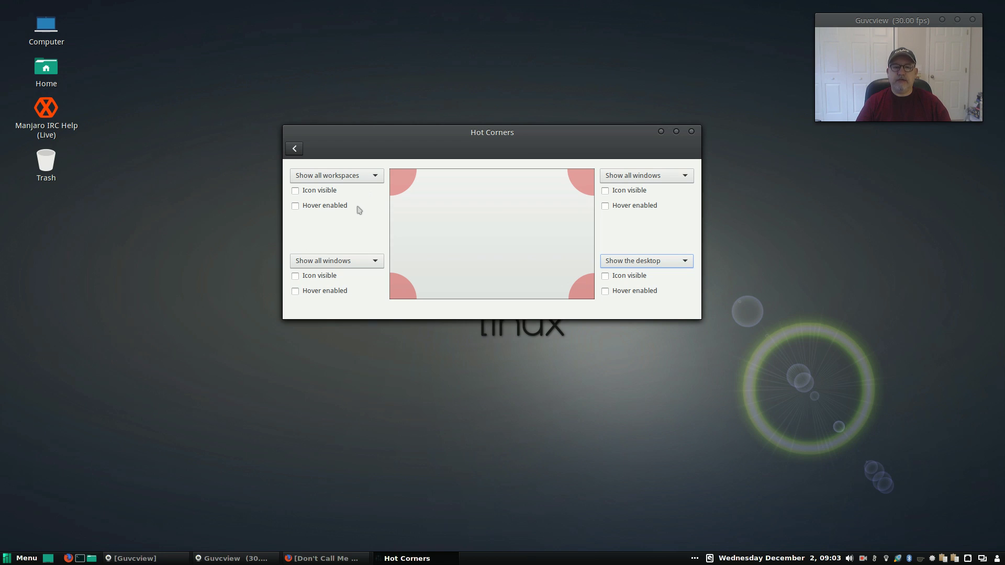
Open the top-left corner's action list and keep Show all workspaces selected
left_click(370, 177)
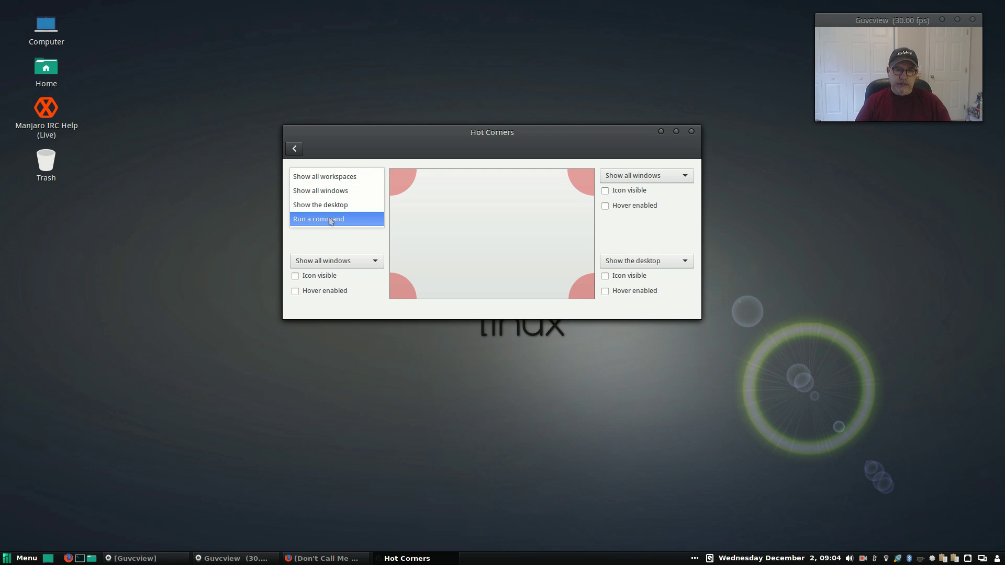
left_click(355, 139)
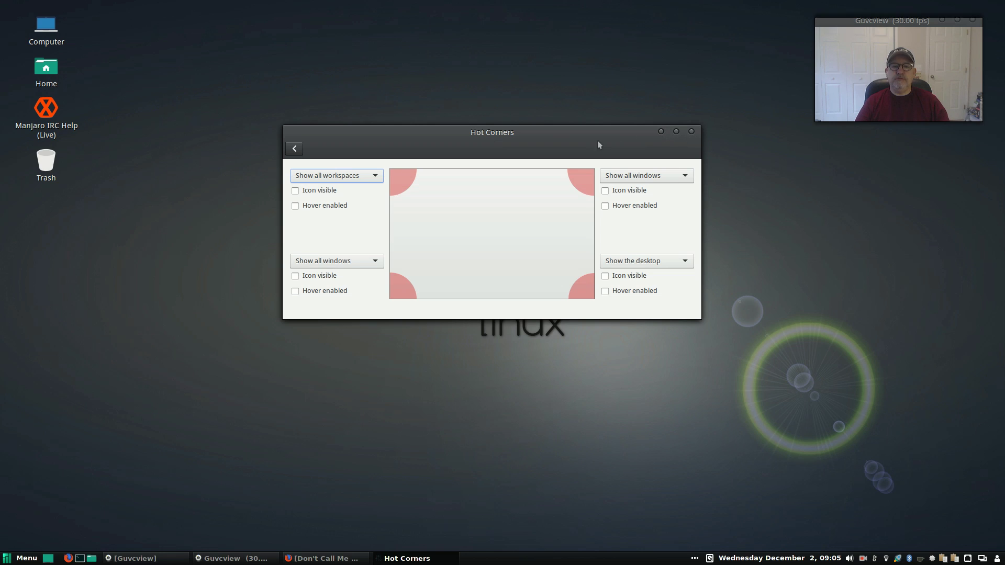
Return to the settings overview, move the window up and stretch it taller to reveal Hardware
left_click(294, 149)
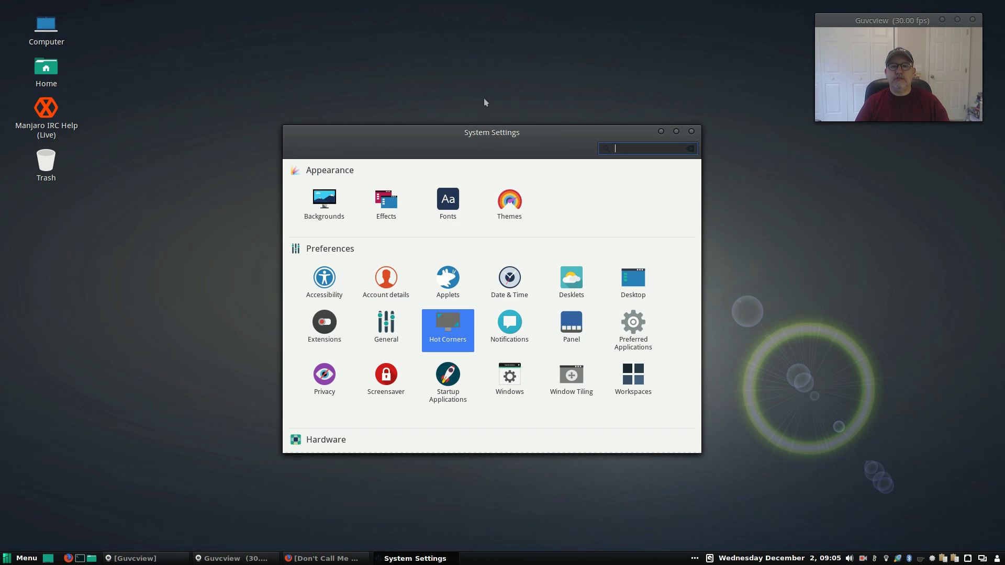
left_click_drag(491, 131, 489, 61)
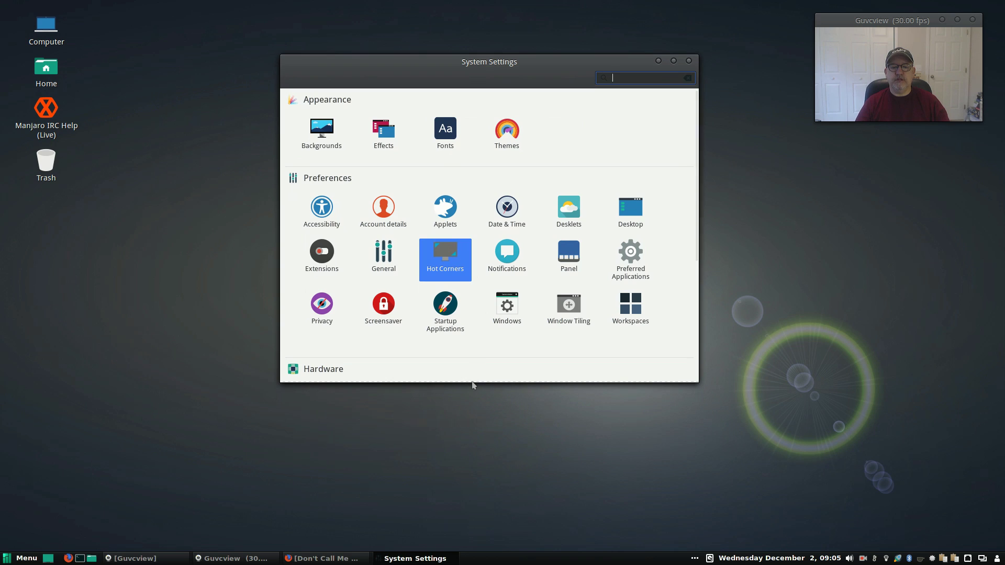
left_click_drag(471, 379, 466, 528)
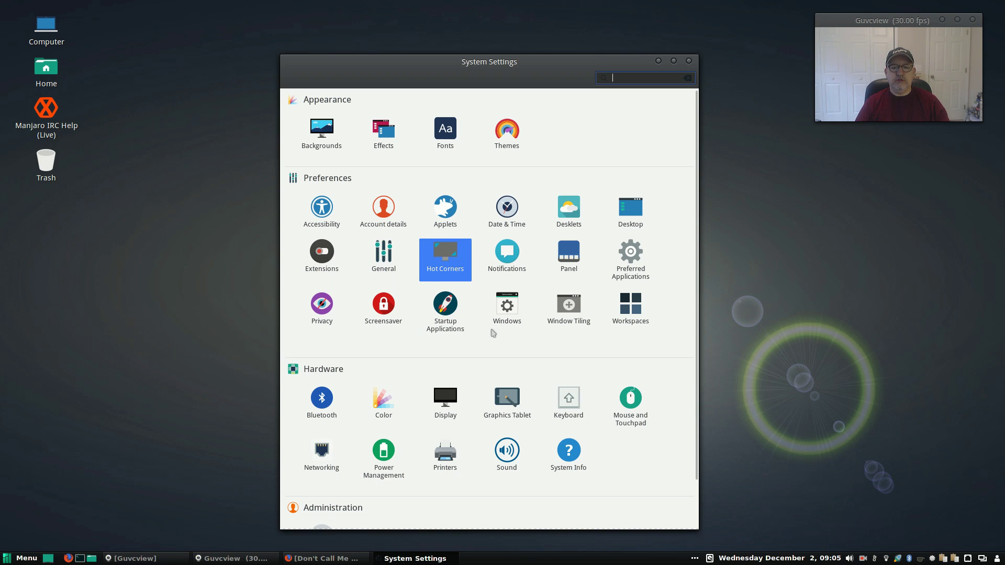
scroll(489, 337, "down", 3)
scroll(490, 337, "up", 3)
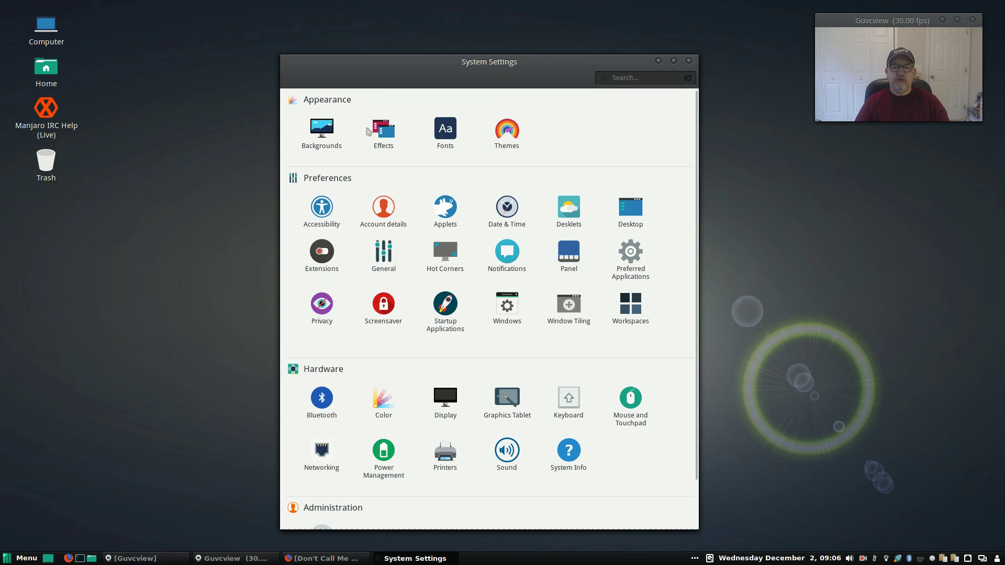
Go to the Themes page showing Vertex-Dark borders, maia icons and Simple-and-Soft pointer
left_click(320, 131)
left_click(510, 132)
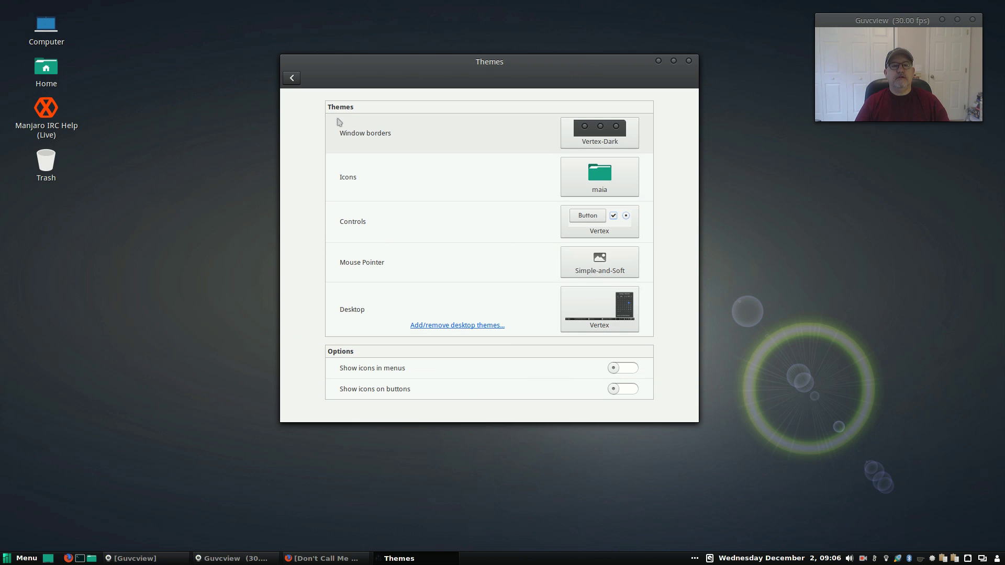
Open Backgrounds, view the Default, Backgrounds and Adwaita wallpaper collections, then go back
left_click(292, 78)
left_click(320, 128)
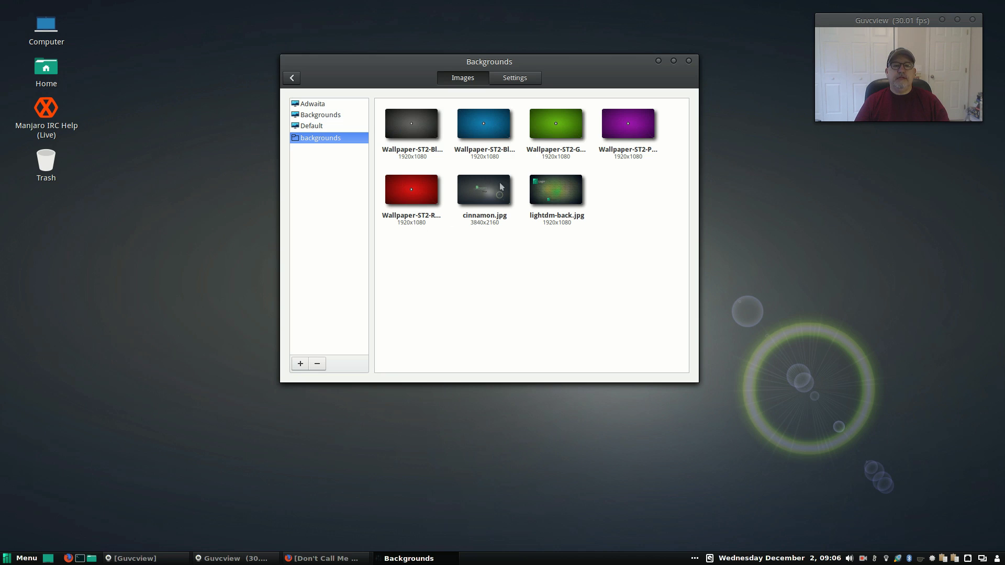
left_click(333, 126)
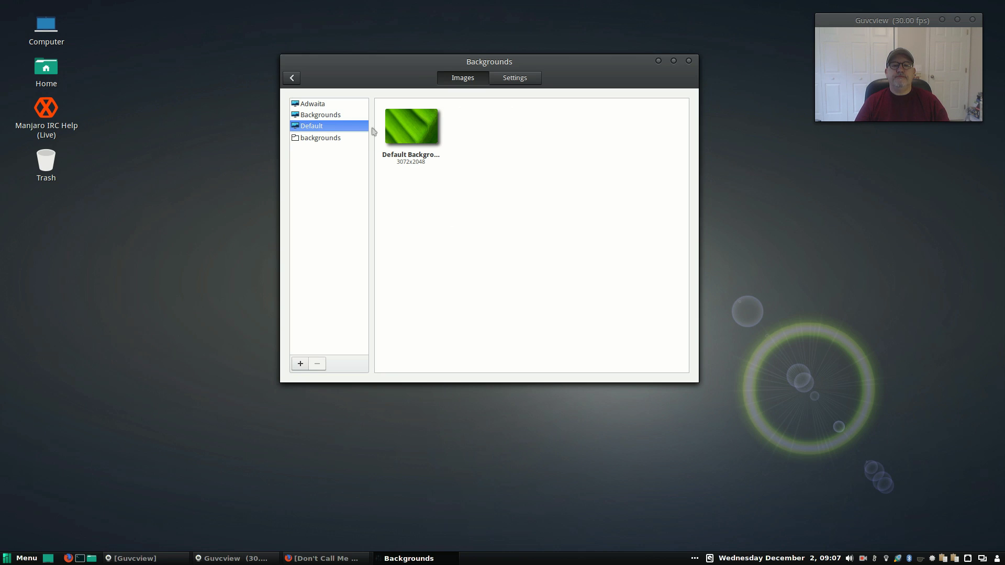
left_click(340, 117)
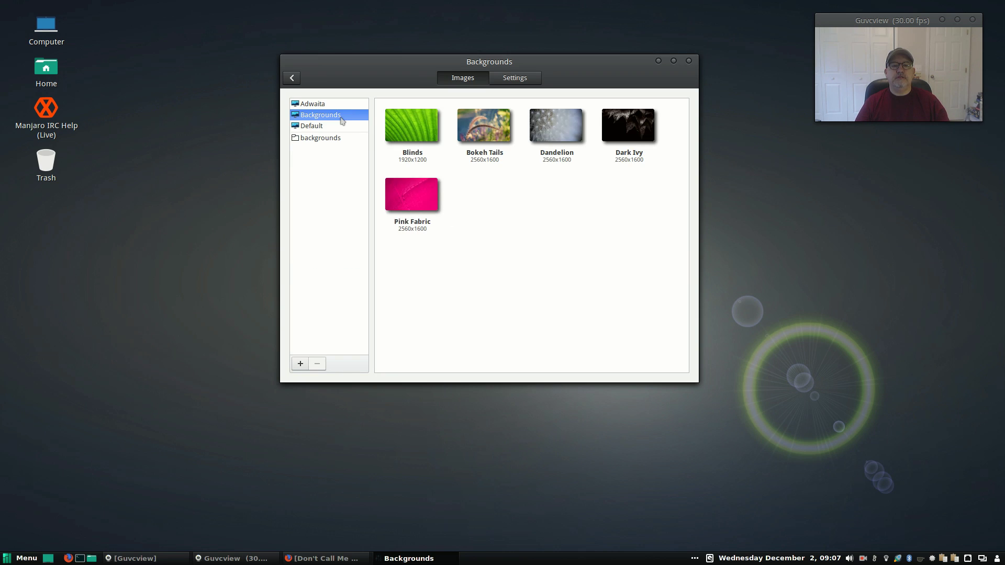
scroll(542, 211, "down", 1)
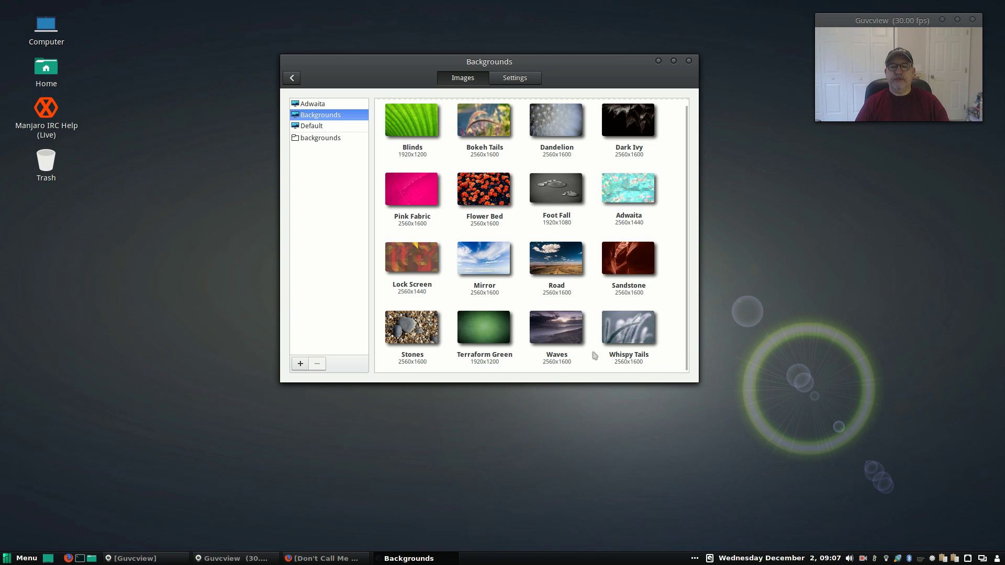
scroll(461, 216, "up", 1)
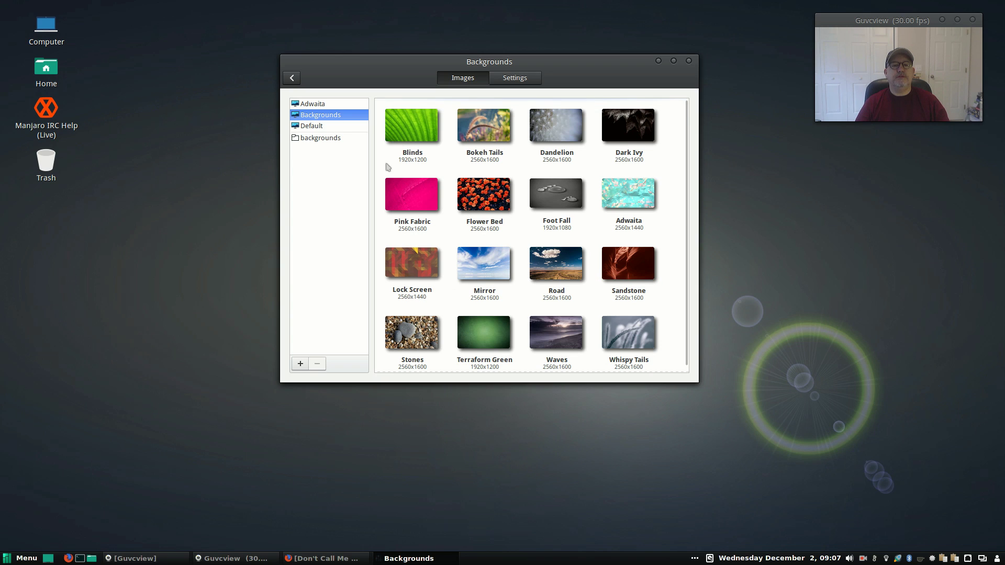
left_click(310, 104)
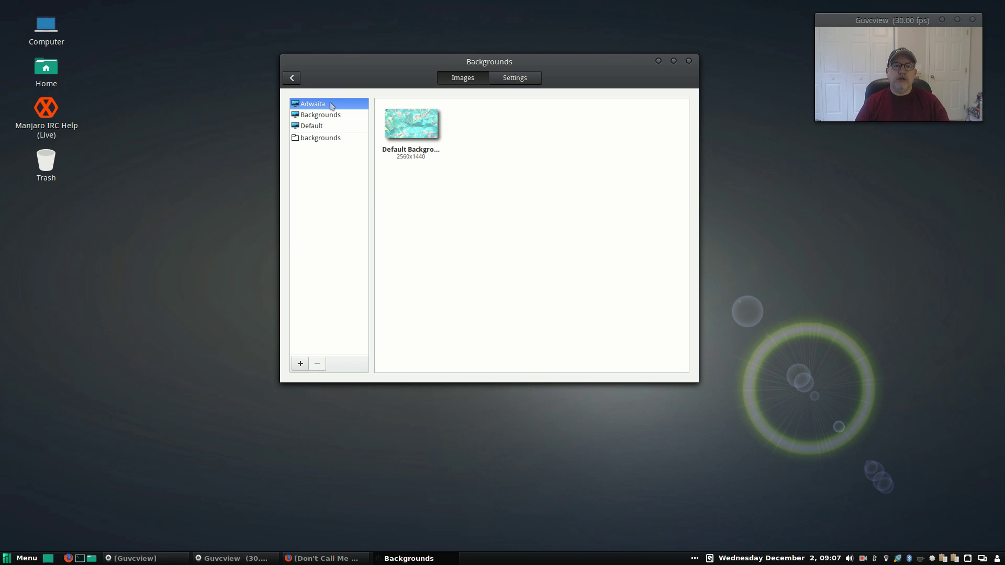
left_click(291, 80)
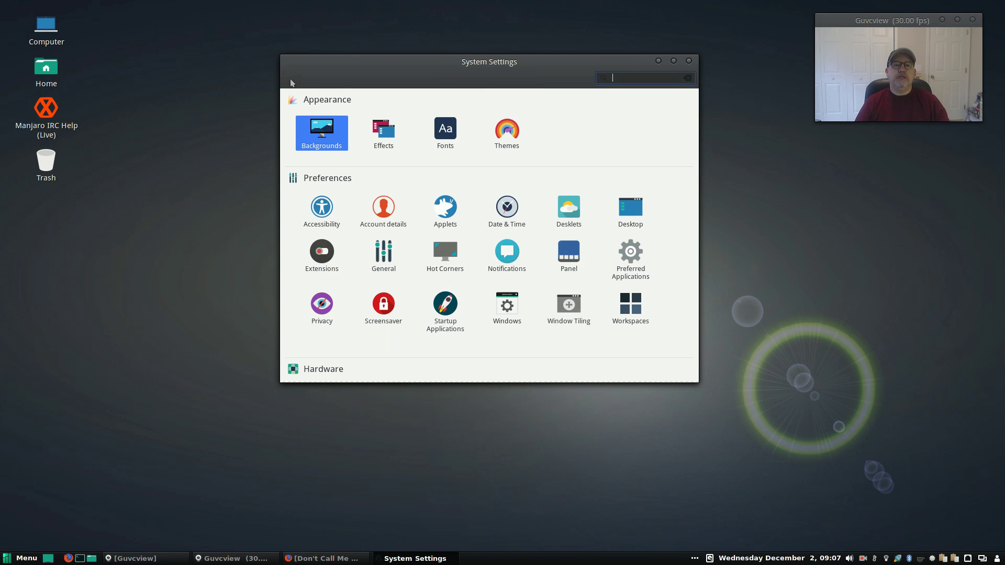
left_click(422, 157)
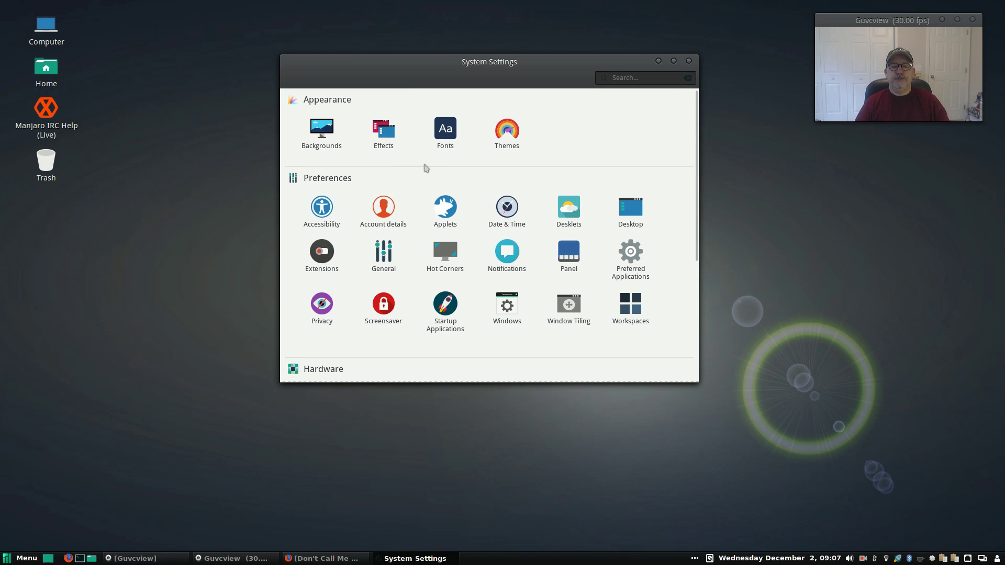
left_click(385, 134)
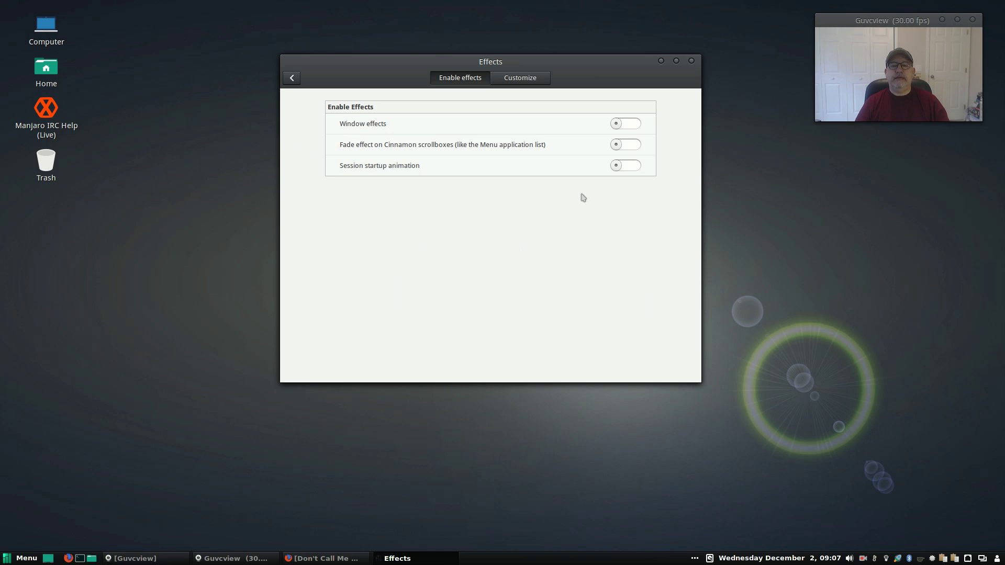
left_click(521, 82)
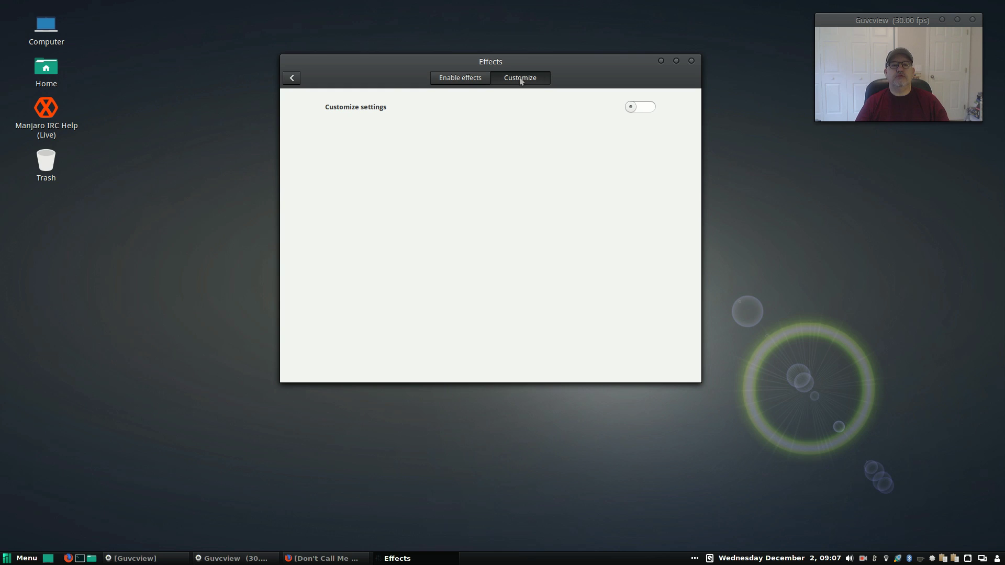
left_click(293, 79)
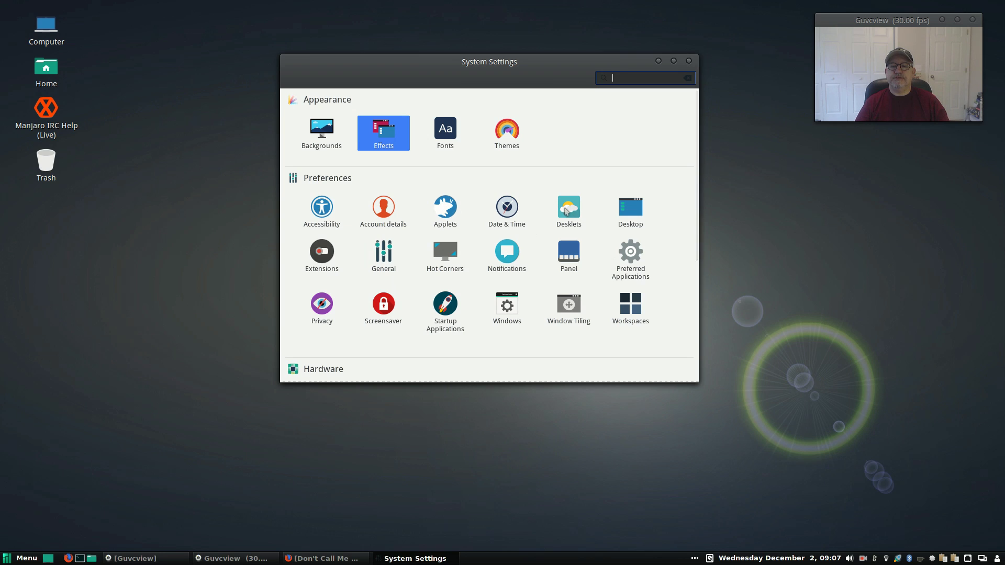
left_click(631, 209)
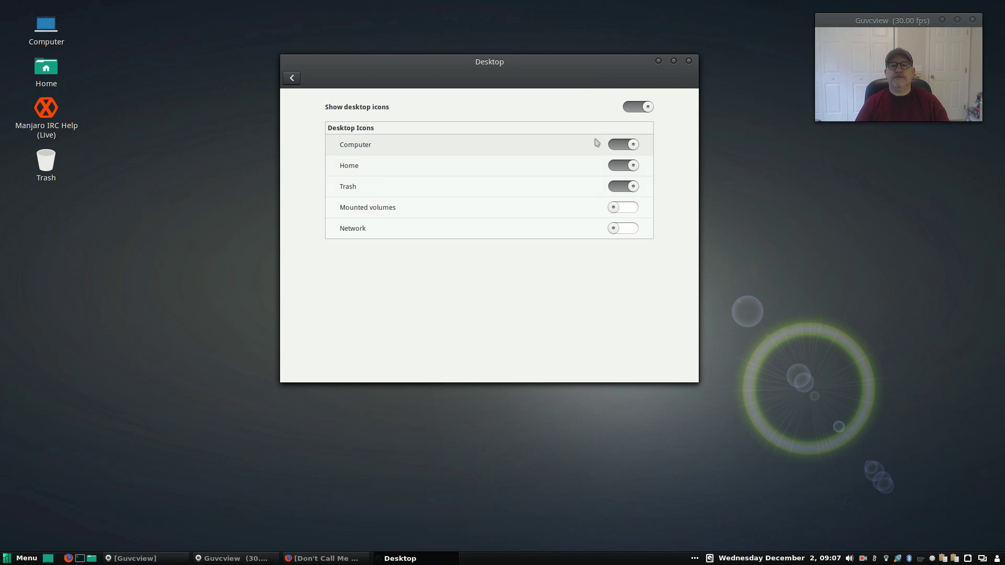
left_click(292, 78)
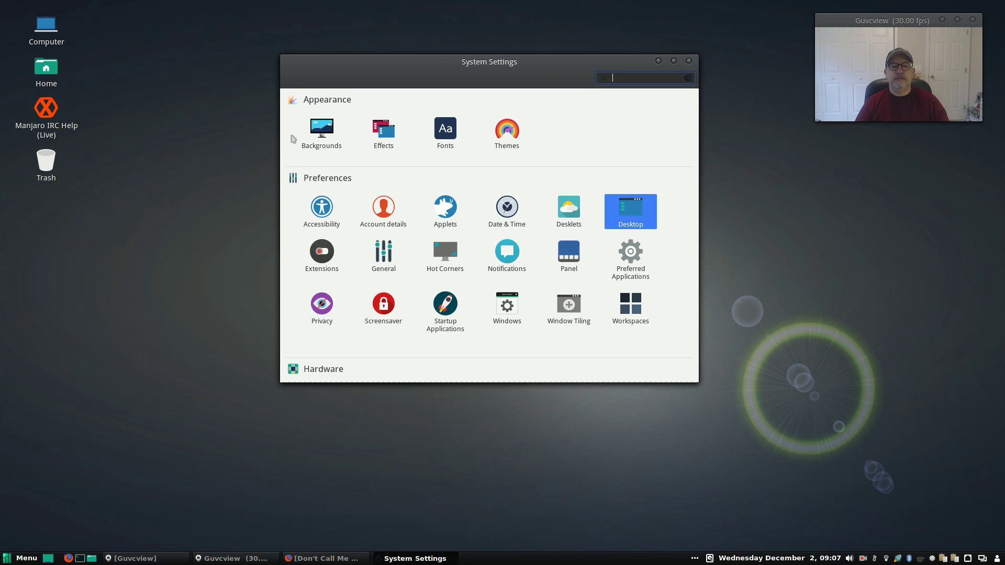
Scroll the online Extensions list, check Installed extensions (none yet), then return to the overview
left_click(323, 257)
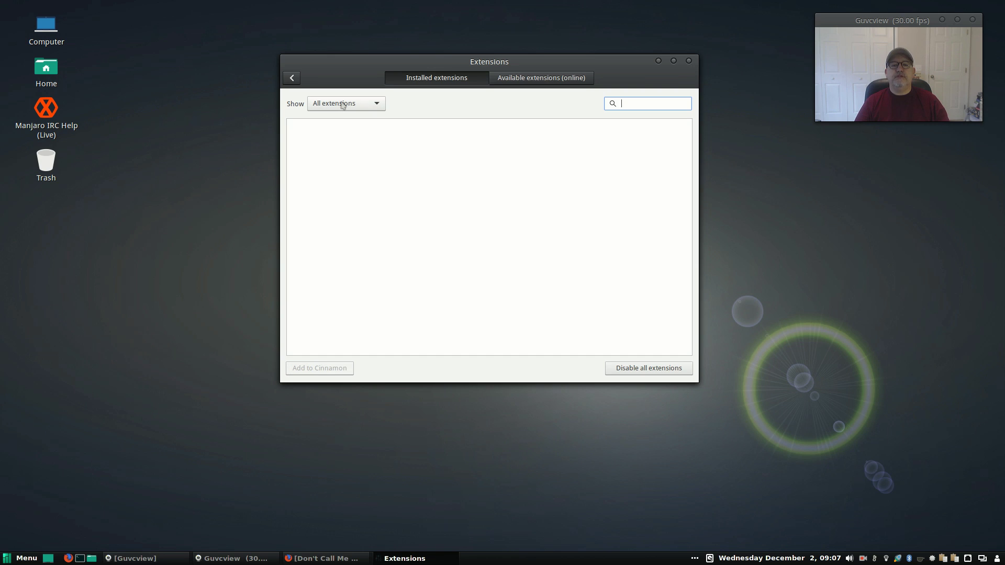
left_click(507, 83)
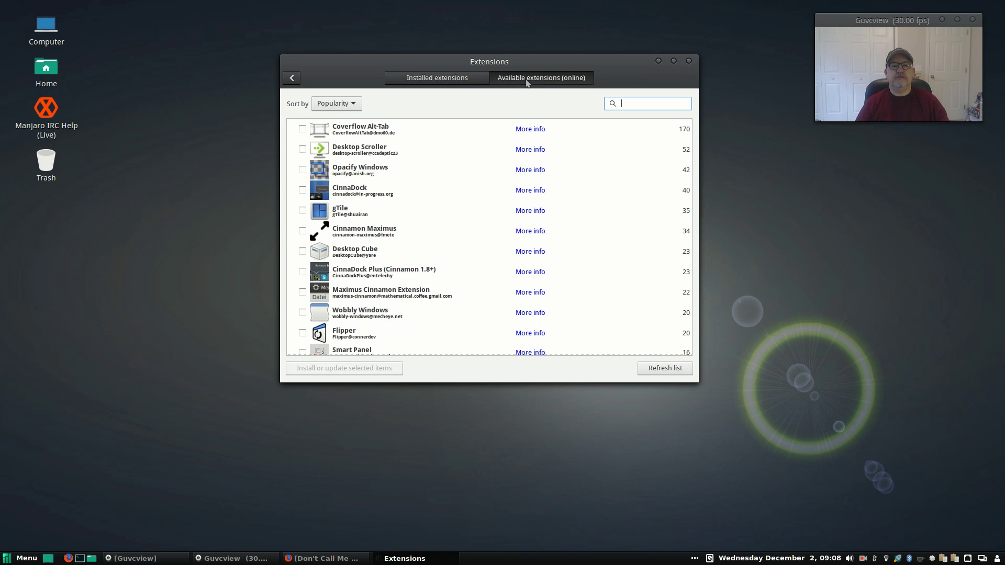
scroll(416, 233, "down", 5)
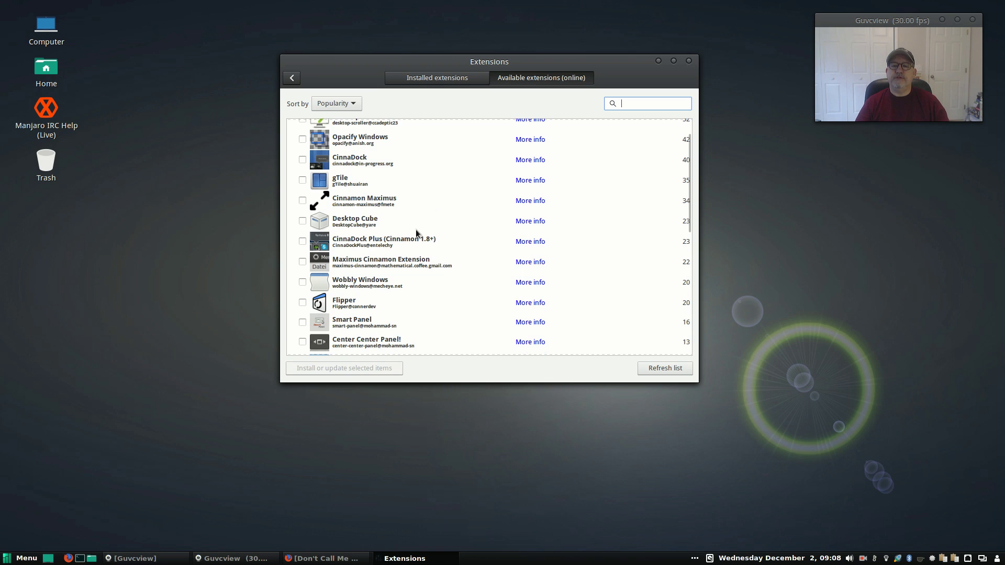
scroll(416, 231, "down", 4)
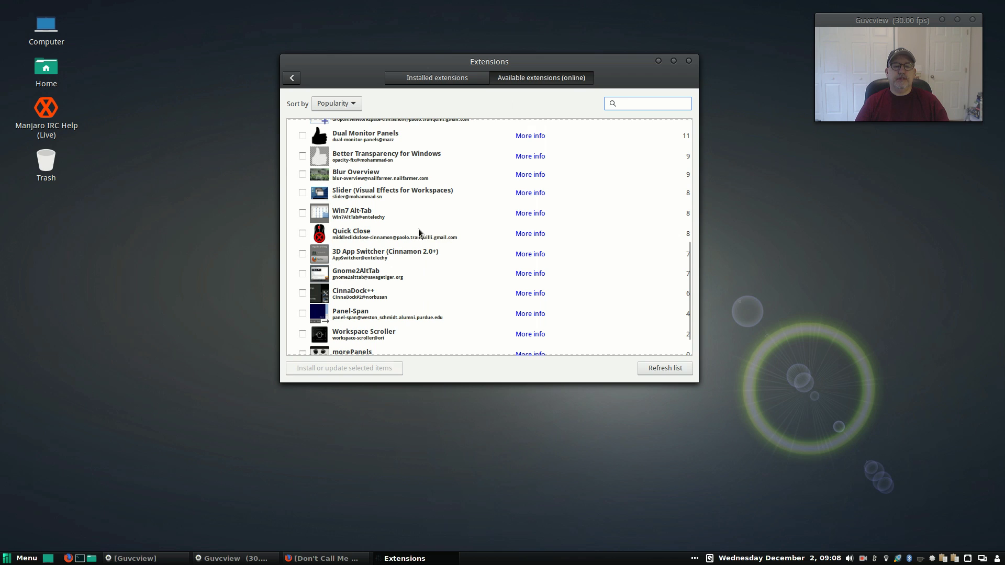
scroll(418, 231, "down", 2)
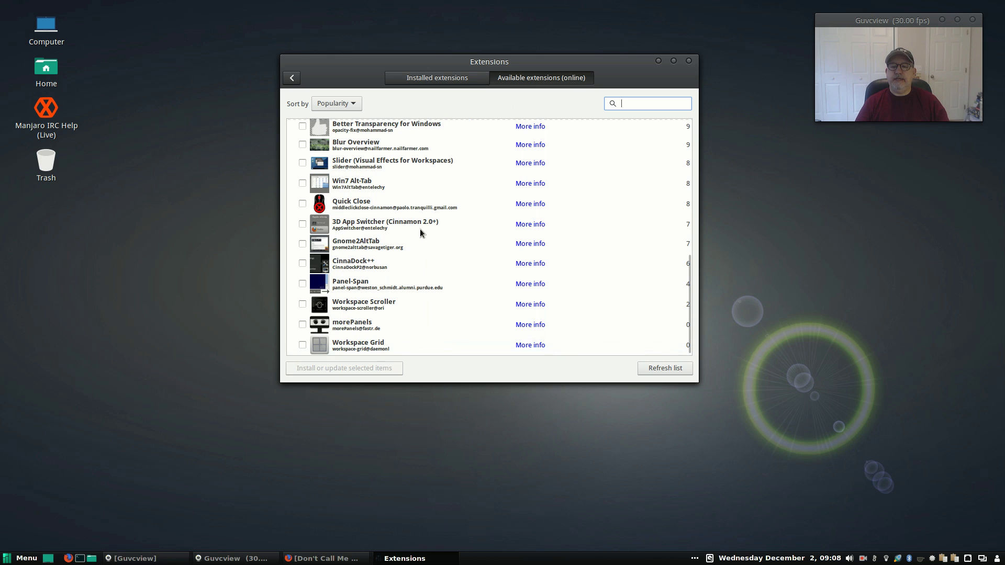
scroll(420, 230, "up", 12)
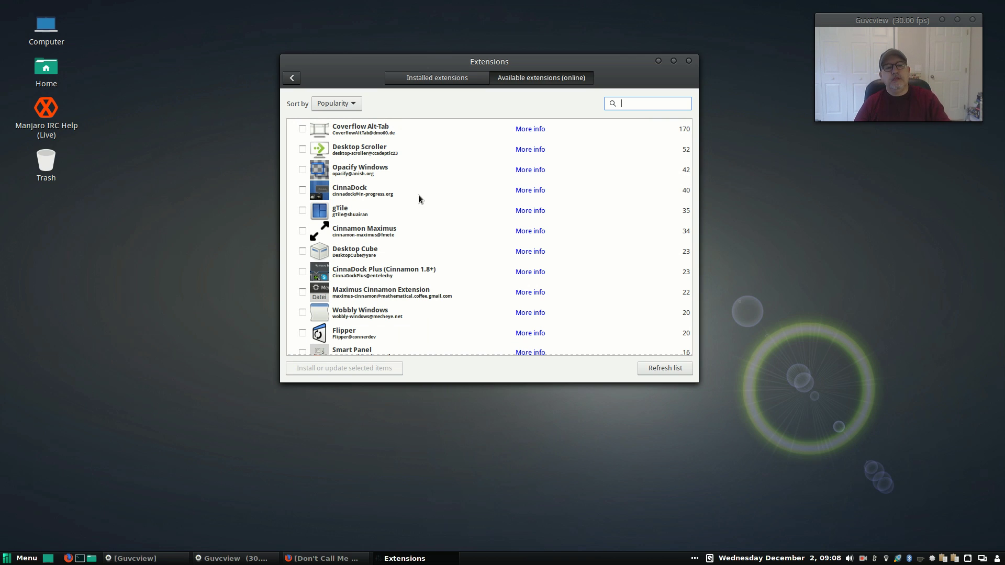
left_click(442, 80)
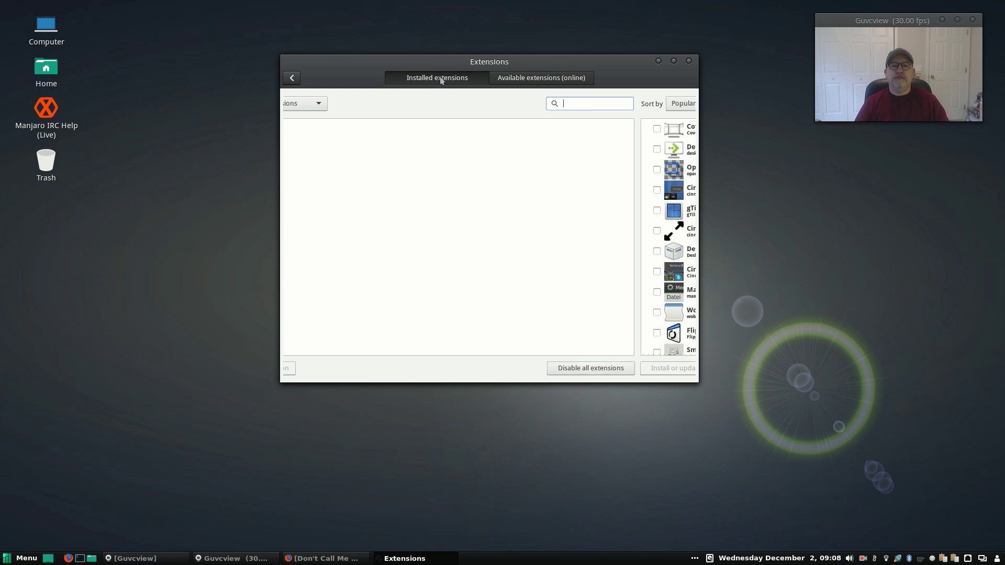
left_click(292, 78)
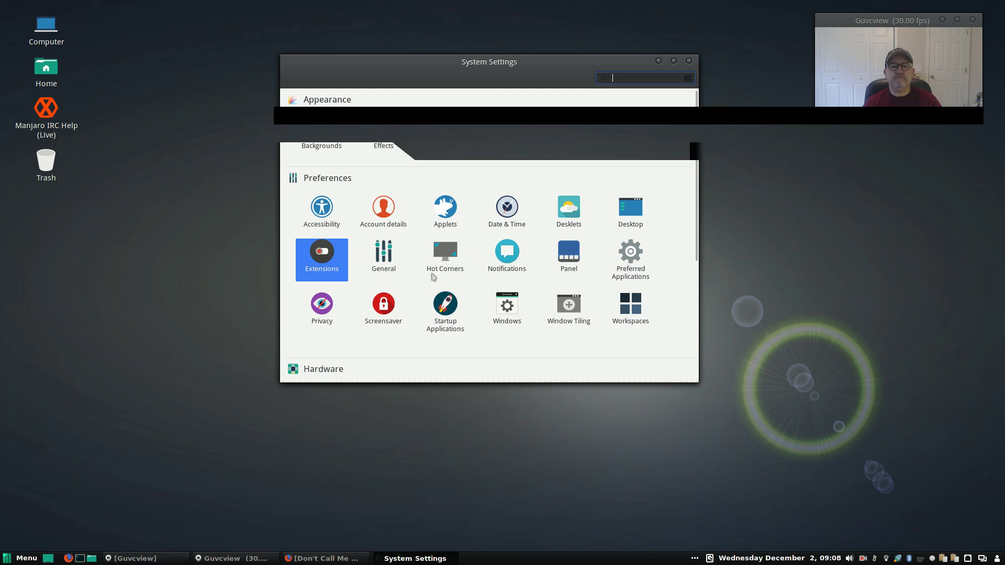
View the General page with Auto scaling and LookingGlass logging, then go back
left_click(388, 256)
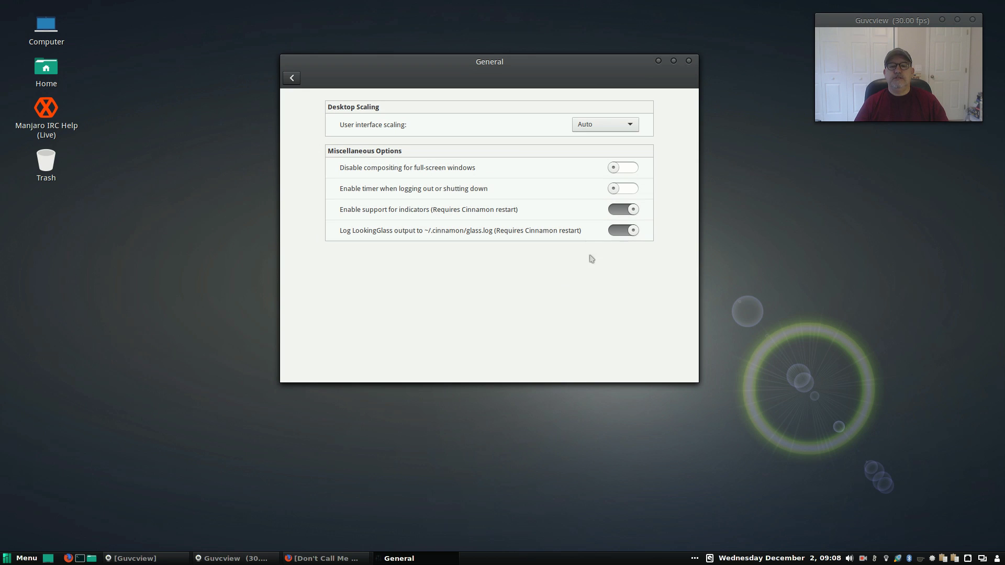
left_click(291, 78)
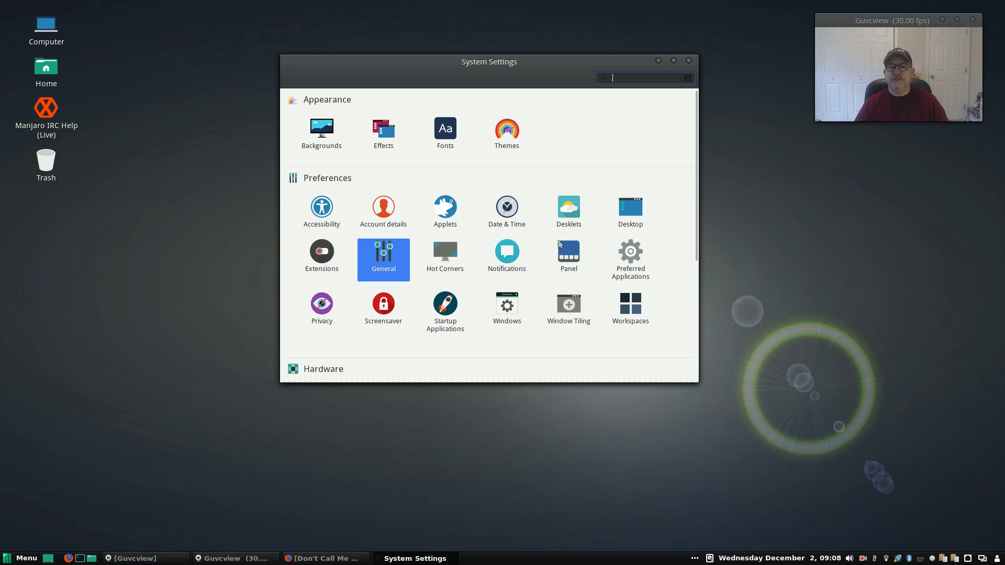
In Preferred Applications, set Music to SMPlayer, revert it to VLC media player, then go back
left_click(631, 252)
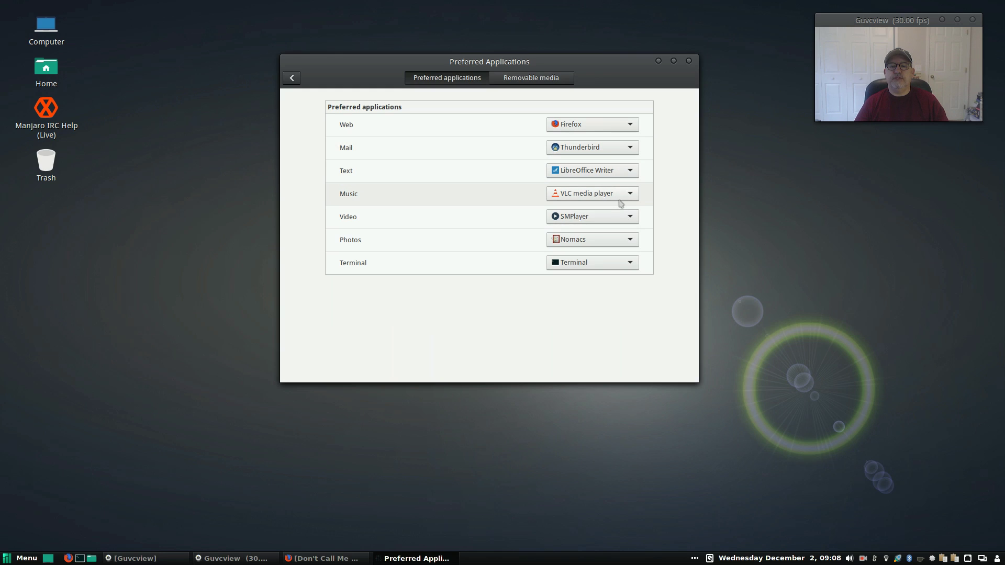
left_click(636, 195)
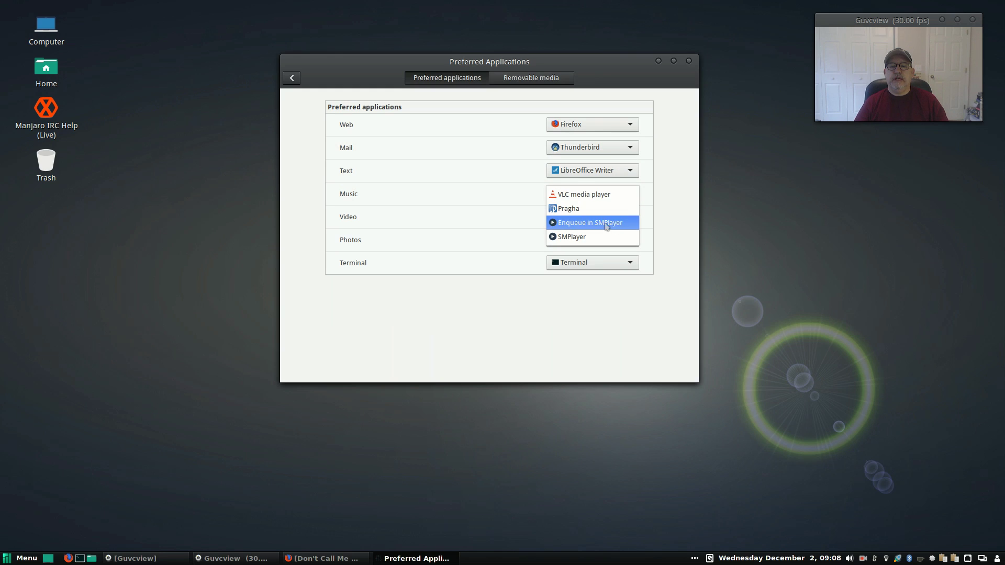
left_click(602, 239)
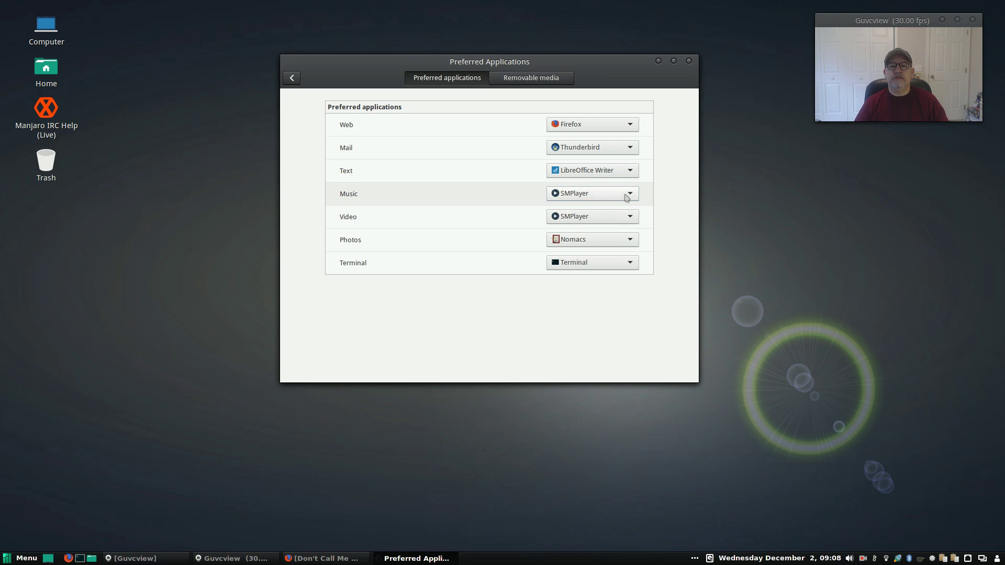
left_click(627, 195)
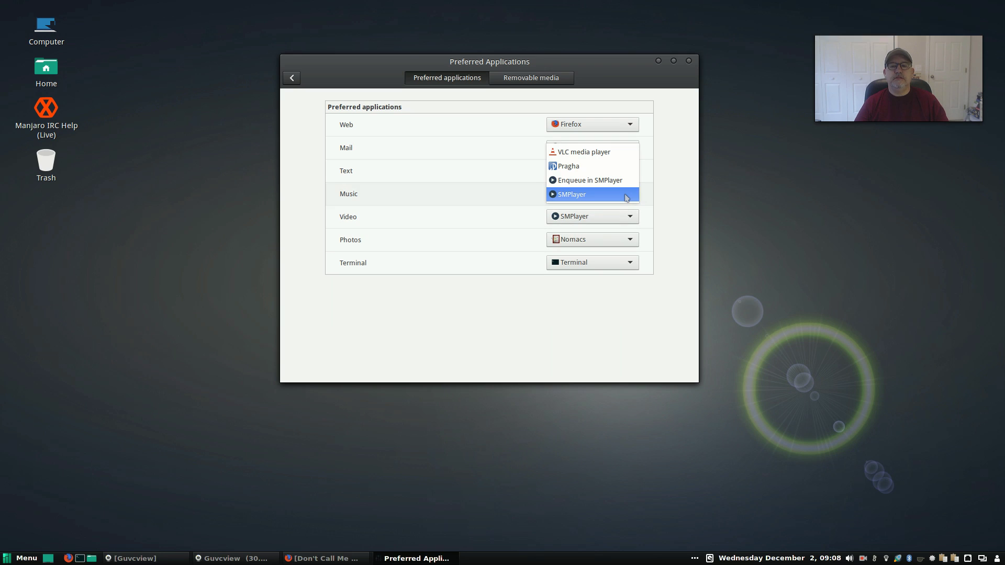
left_click(607, 152)
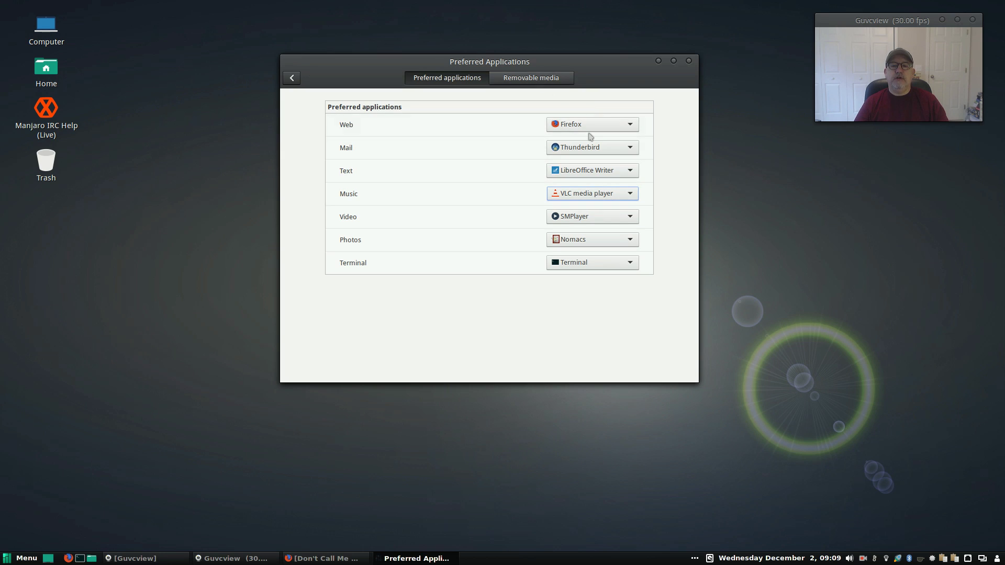
left_click(292, 78)
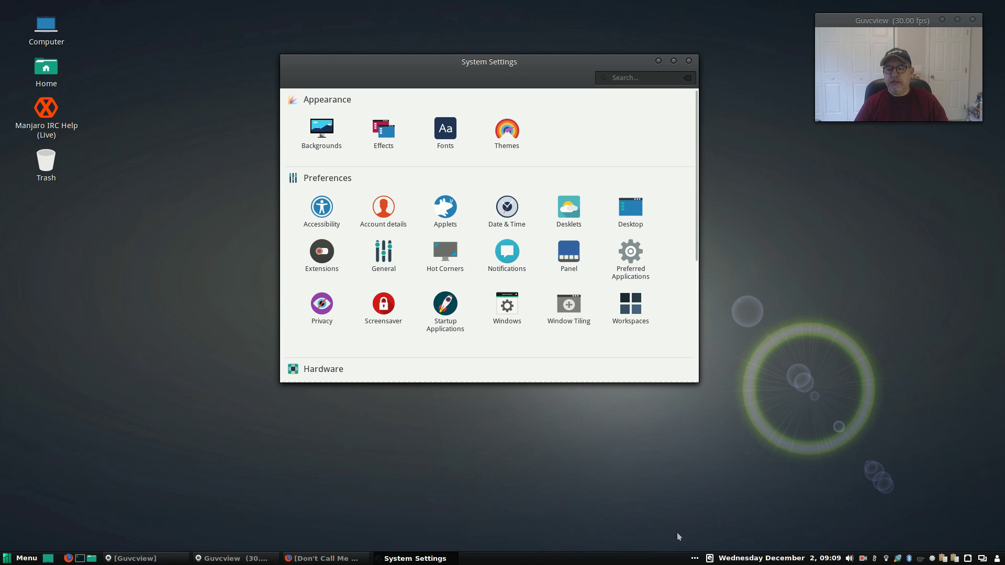
Show the Expo overview of Workspaces 1 through 4
left_click(694, 558)
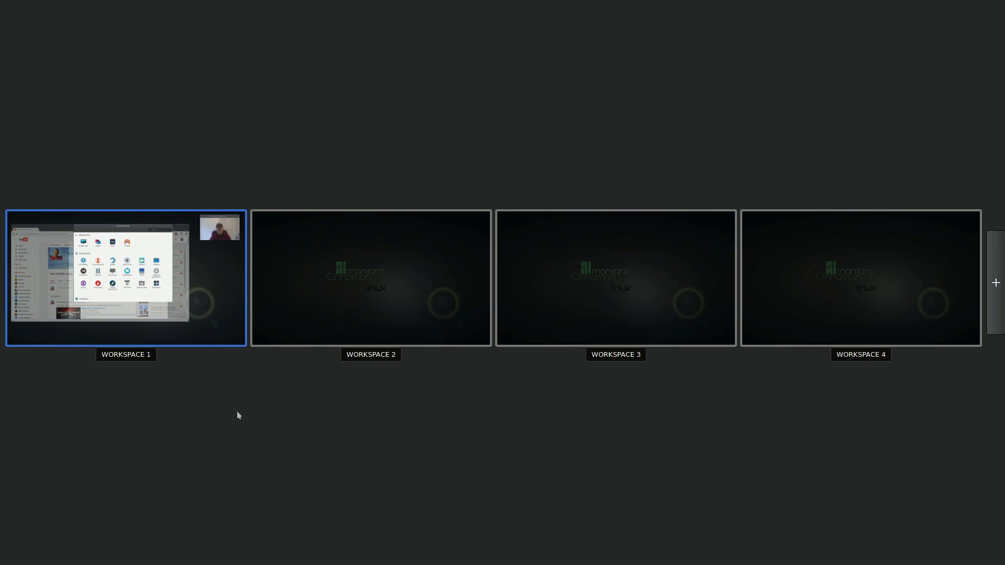
Return to workspace 1, browse the System Settings categories, and close the settings window
left_click(227, 414)
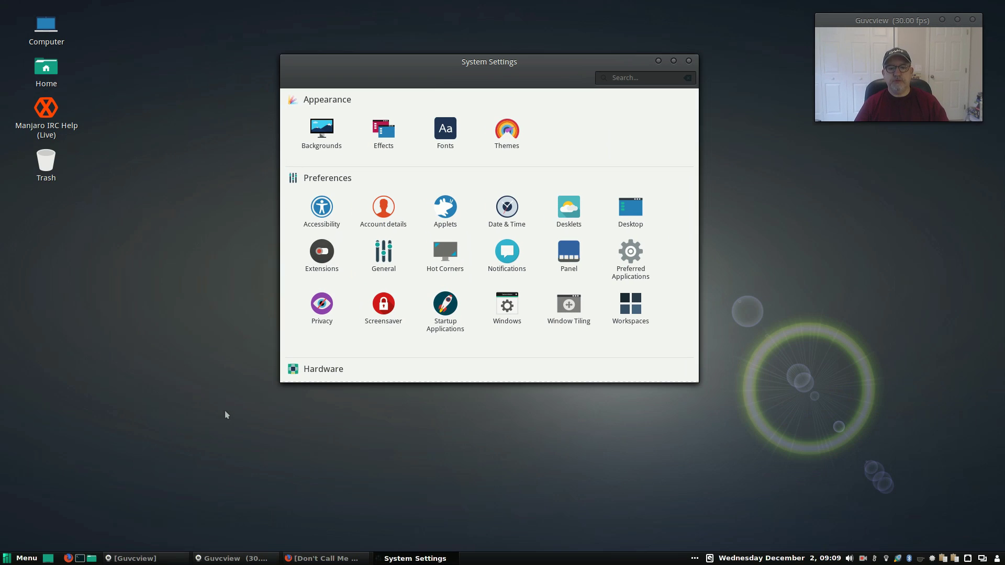
scroll(479, 306, "down", 6)
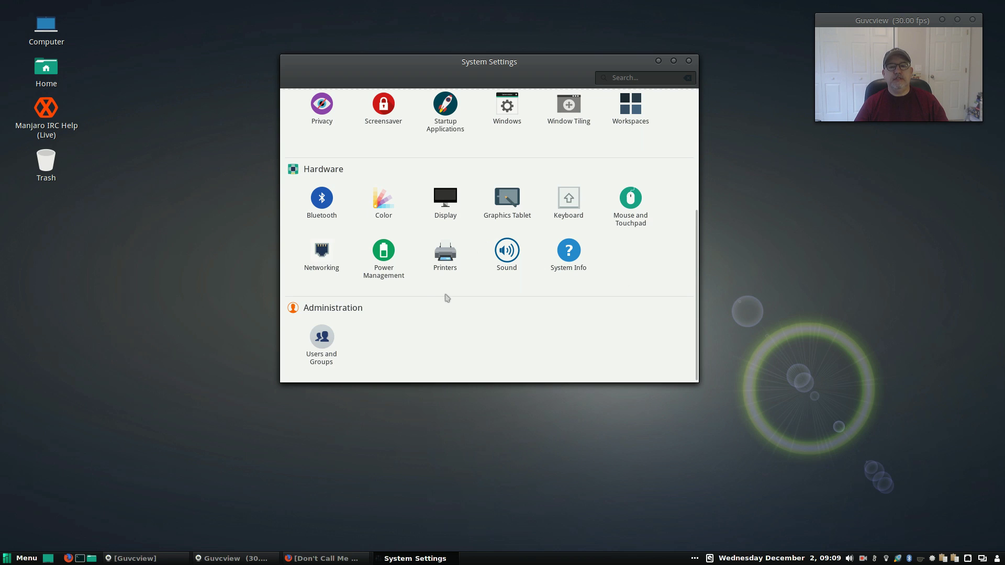
scroll(445, 297, "up", 4)
scroll(445, 298, "down", 4)
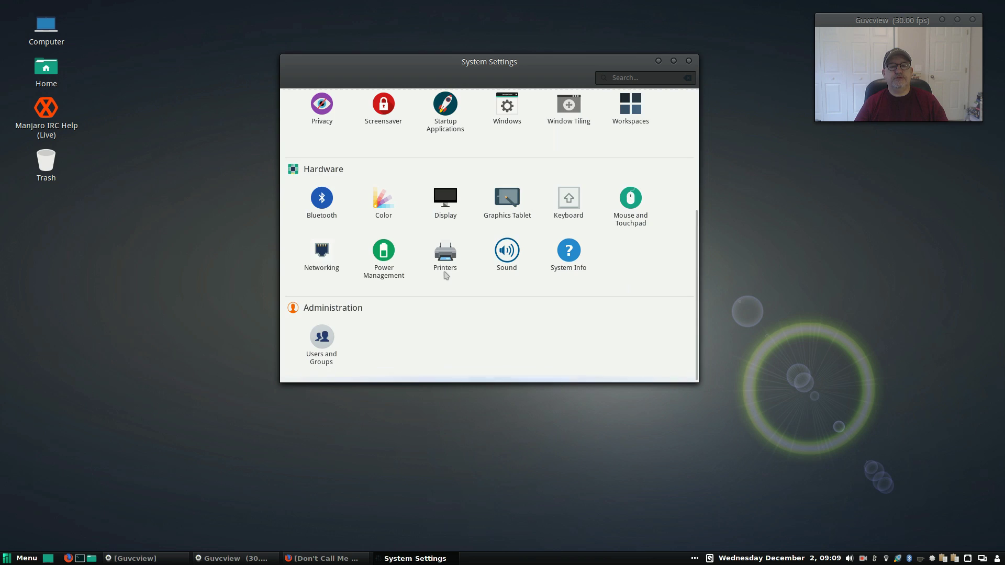
scroll(445, 297, "up", 4)
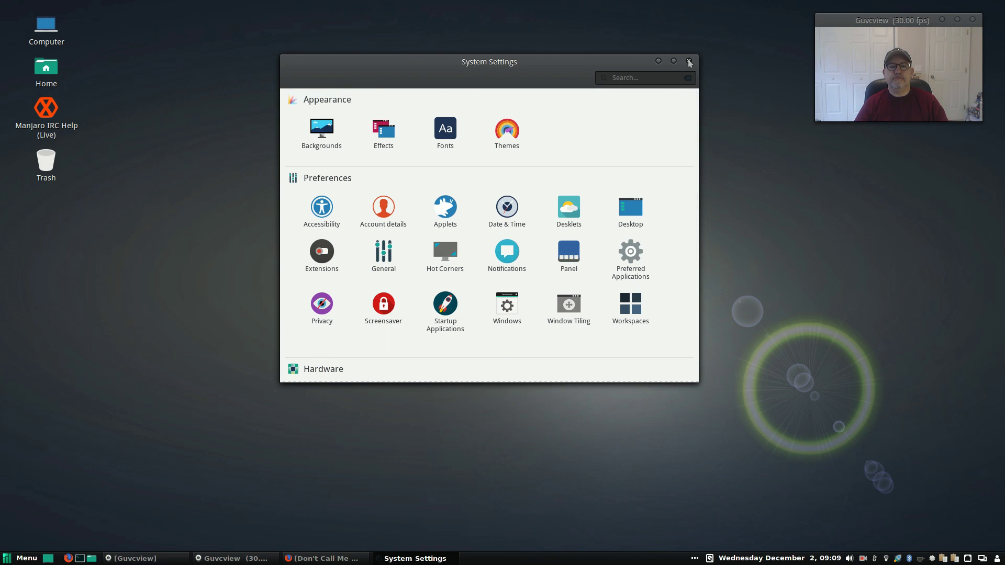
left_click(688, 61)
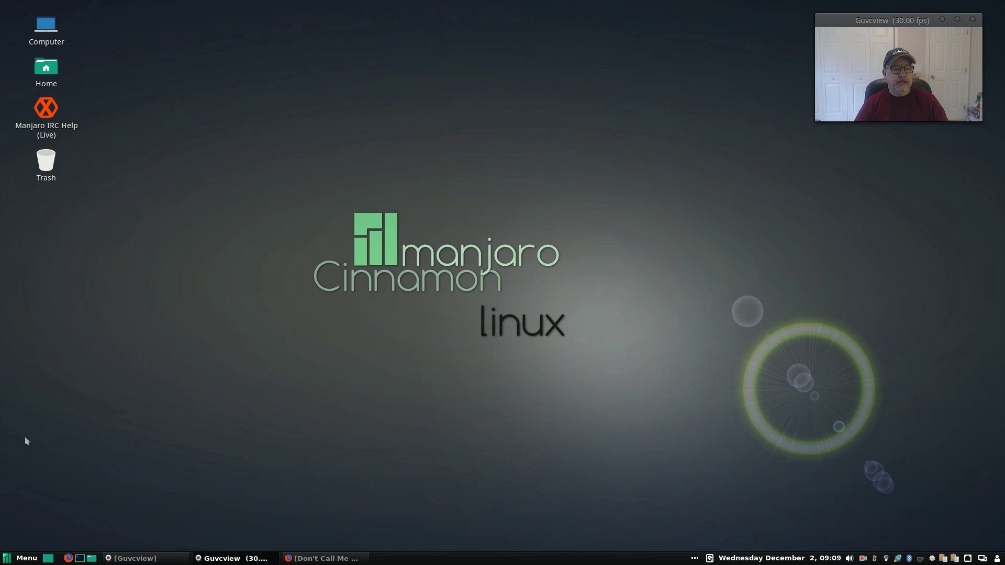
Show the application menu's Preferences category and scroll down to NVIDIA X Server Settings
left_click(19, 558)
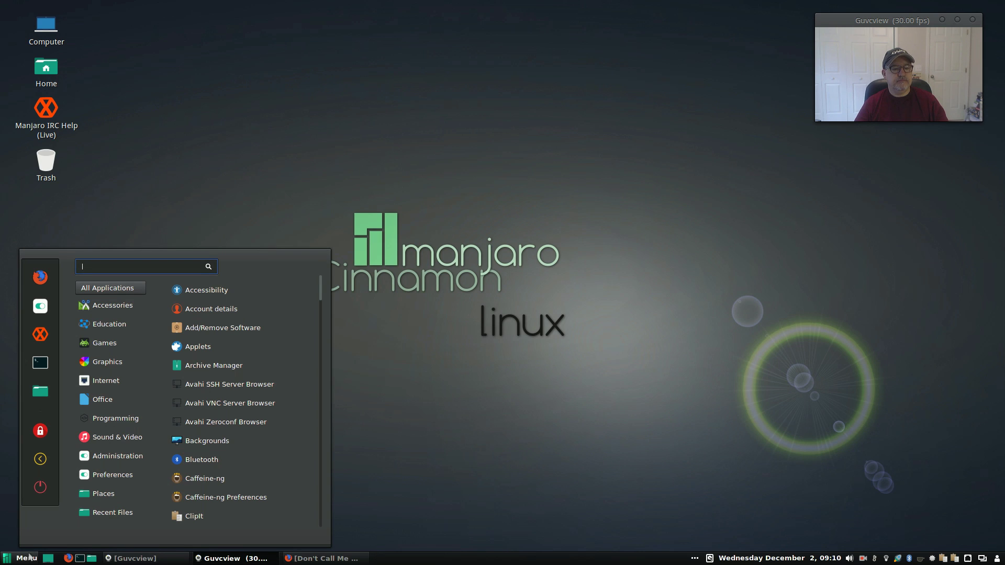
mouse_move(105, 457)
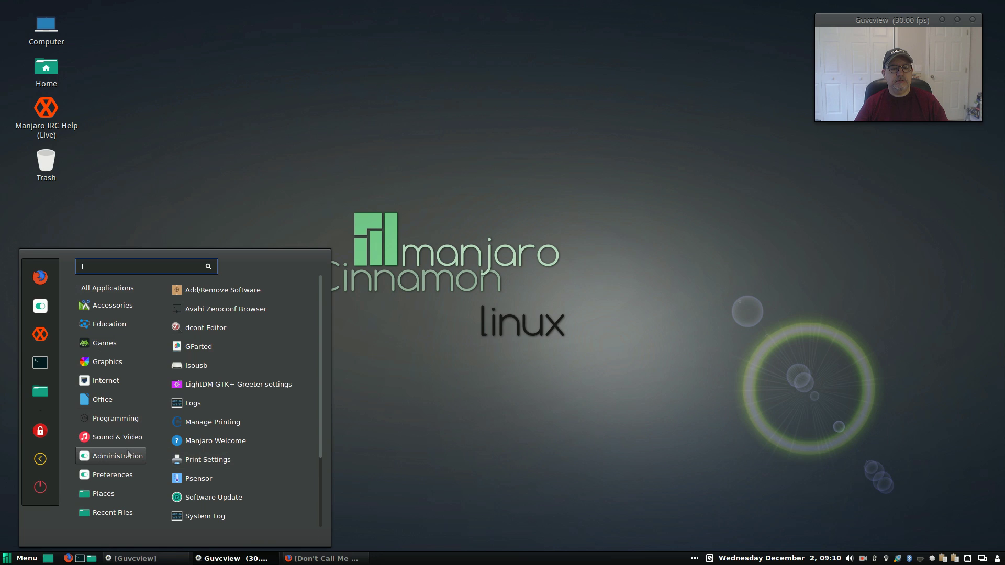
mouse_move(124, 480)
scroll(206, 478, "down", 4)
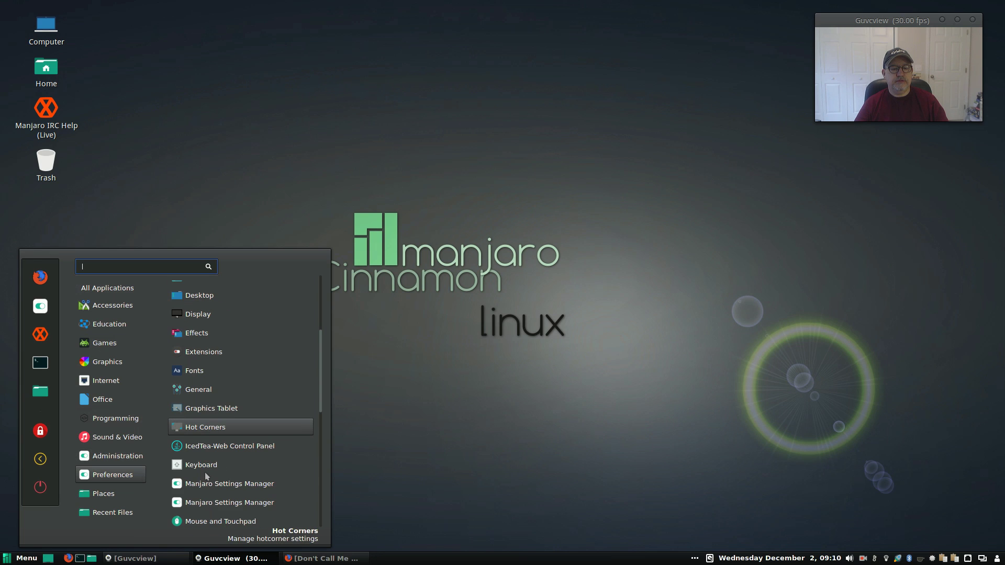
scroll(215, 492, "down", 2)
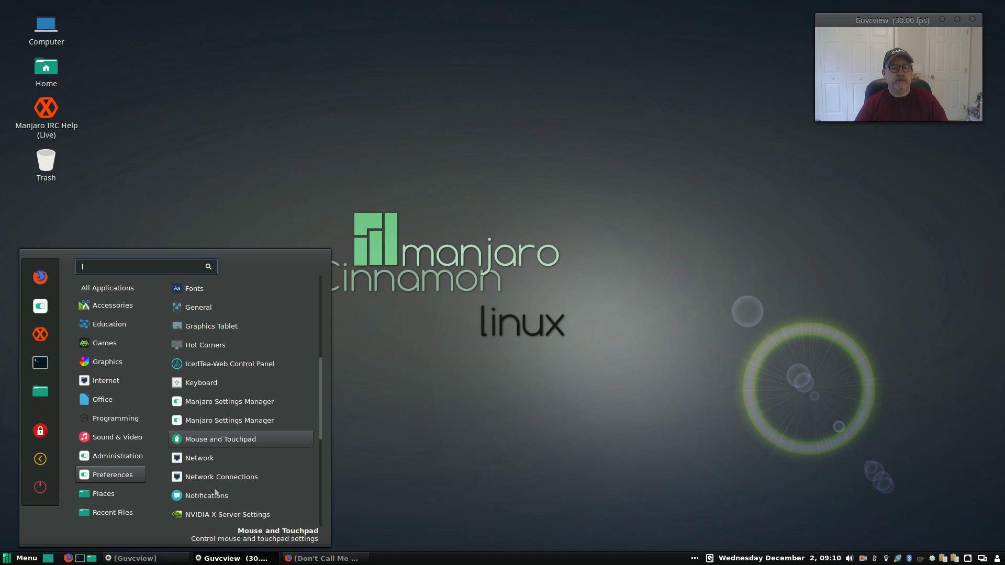
scroll(215, 492, "down", 1)
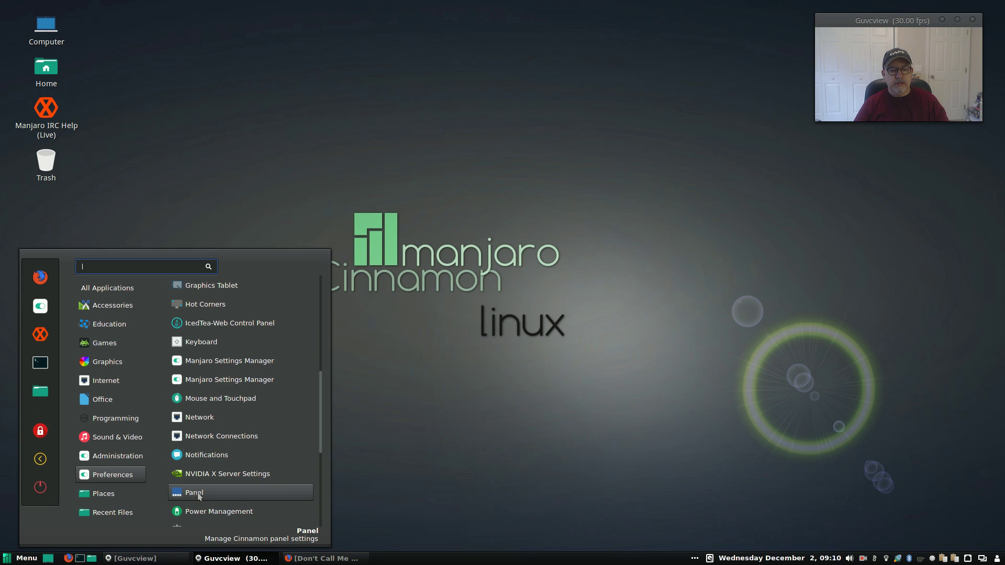
Launch NVIDIA X Server Settings, review the X Server Information page (driver 352.63), and quit it
left_click(203, 474)
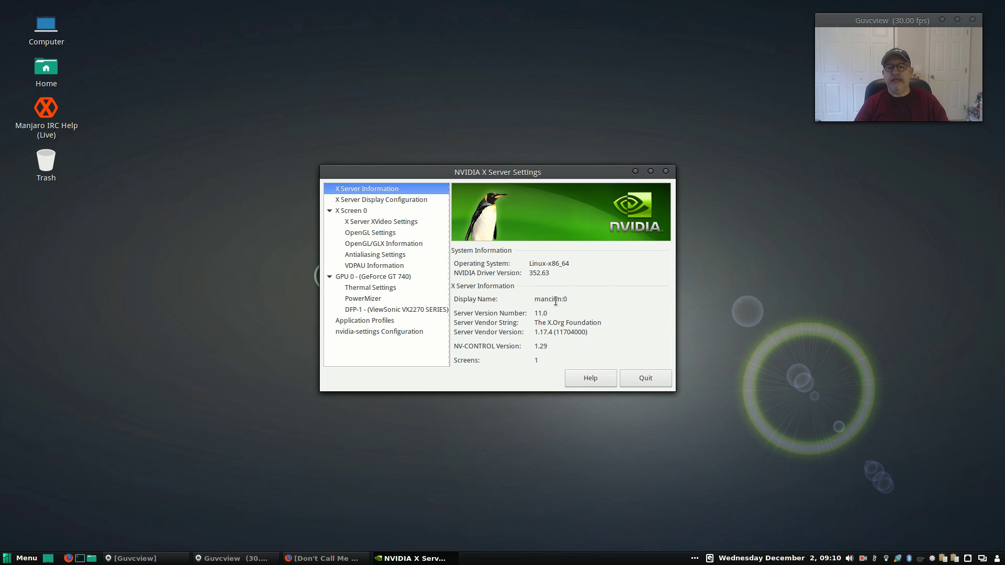
left_click(640, 379)
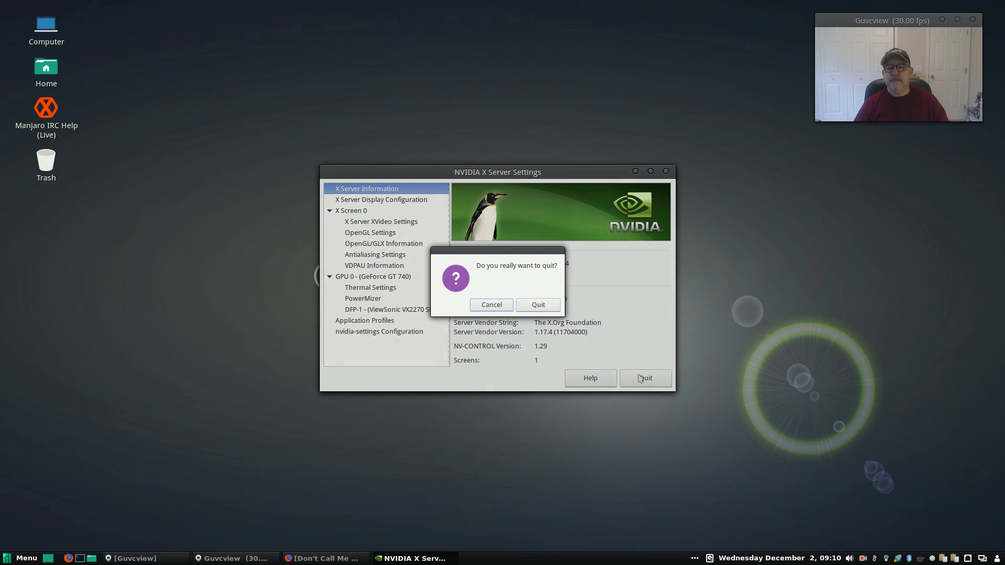
left_click(539, 307)
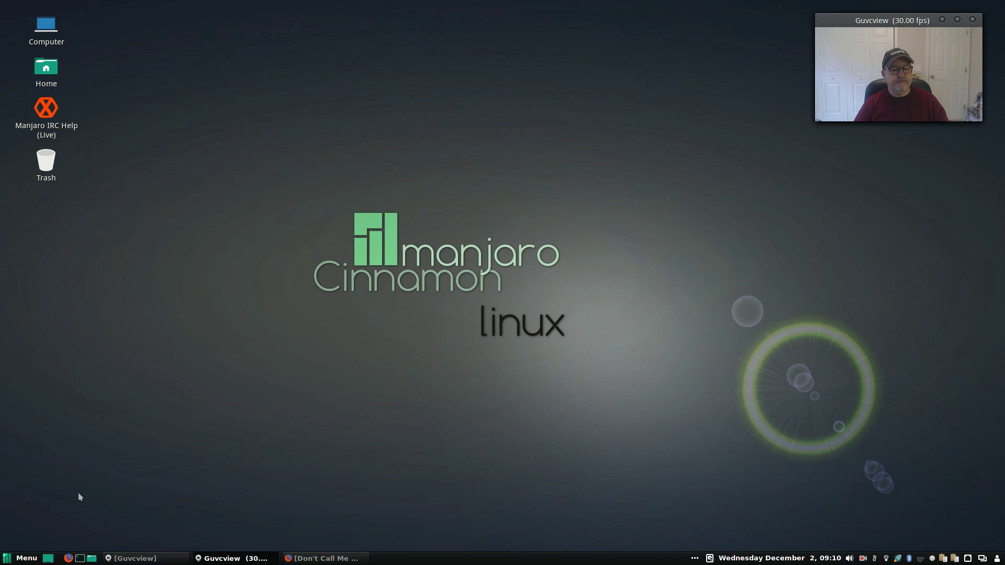
Show the application menu's Preferences list and scroll down to Manjaro Settings Manager
left_click(5, 558)
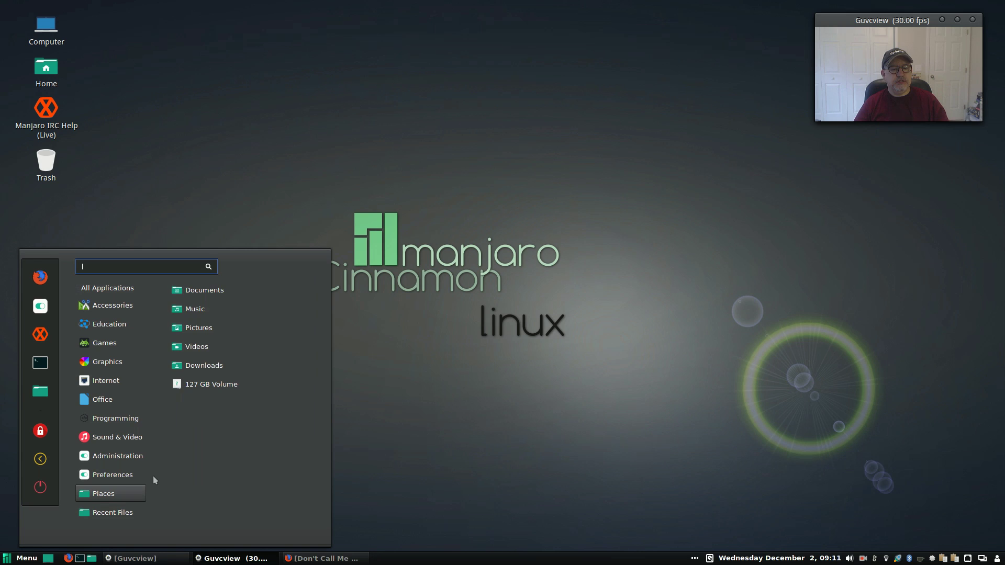
mouse_move(106, 469)
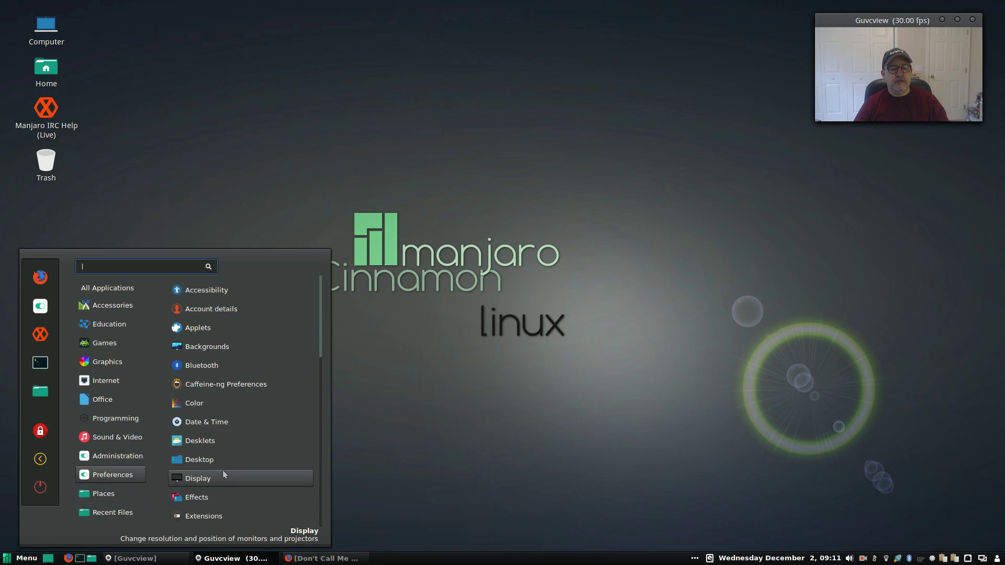
scroll(223, 470, "down", 3)
Launch Manjaro Settings Manager, authenticate with the account password, and center its window on screen
left_click(225, 485)
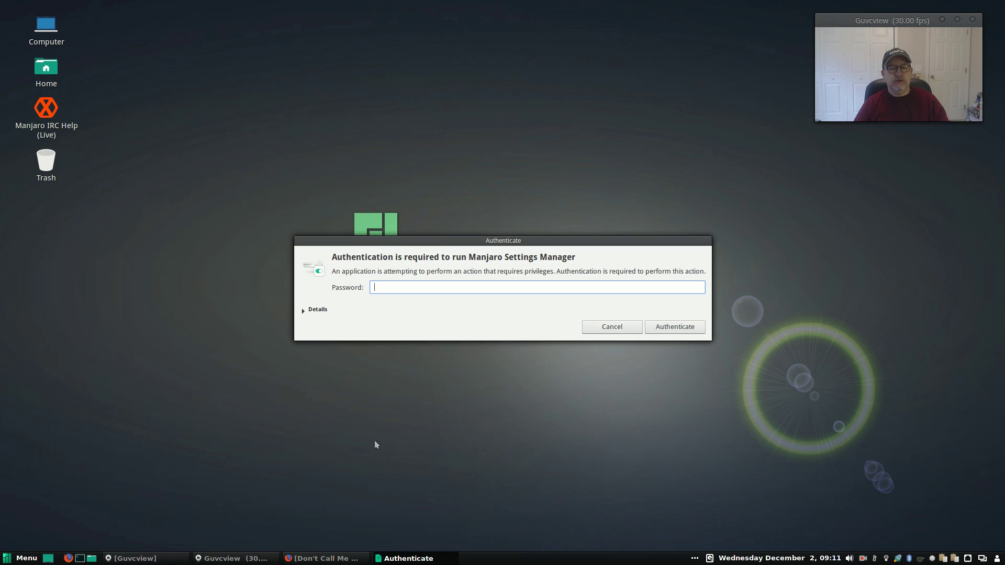
type("******")
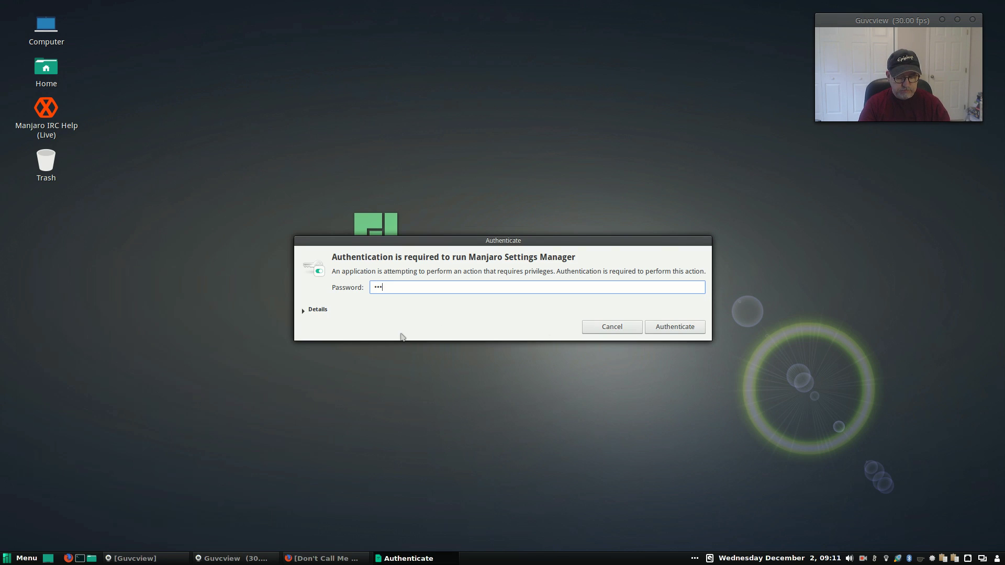
key("Return")
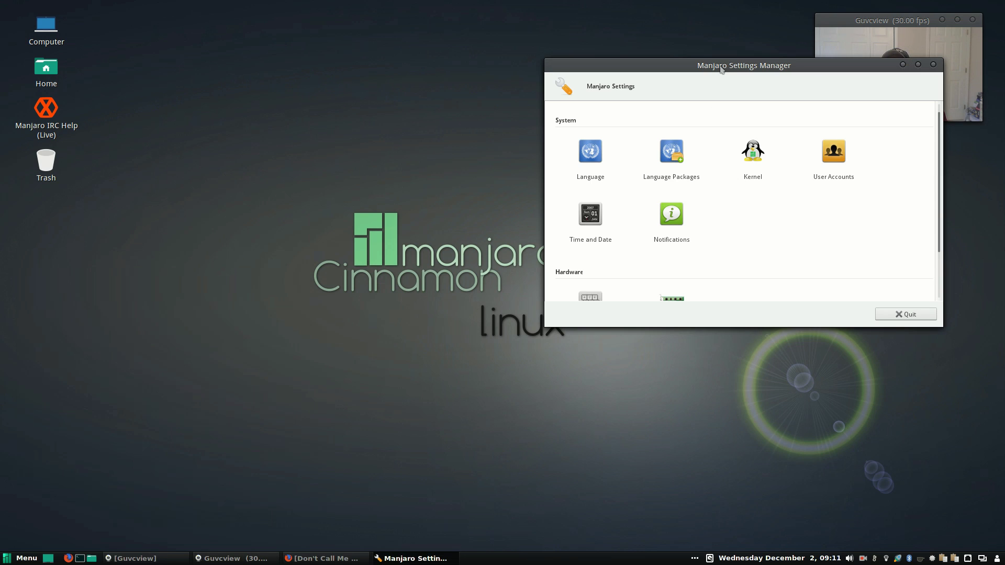
left_click_drag(703, 69, 442, 99)
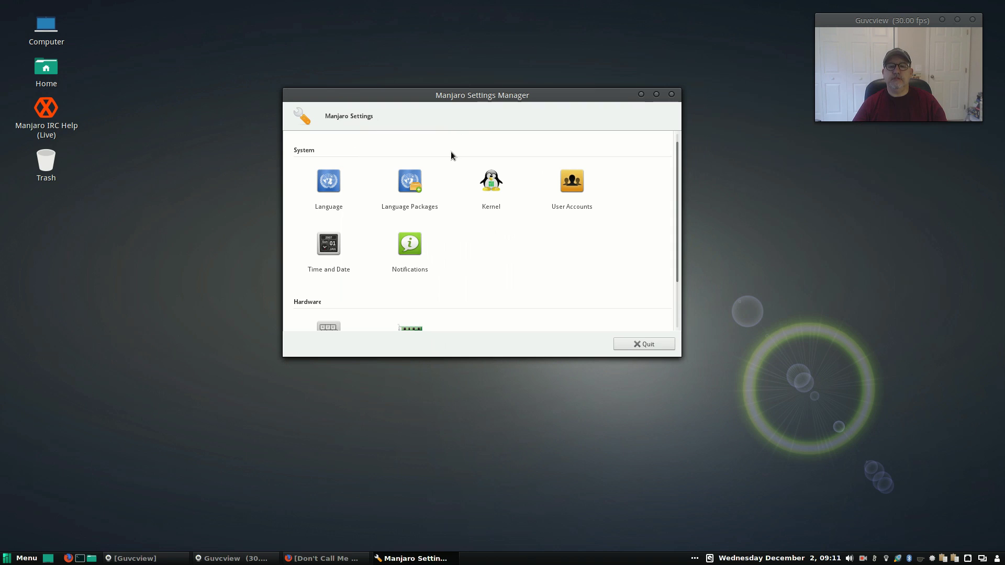
Check the Kernel page showing Linux 4.1.13-1 LTS running, then return to All Settings
left_click(491, 182)
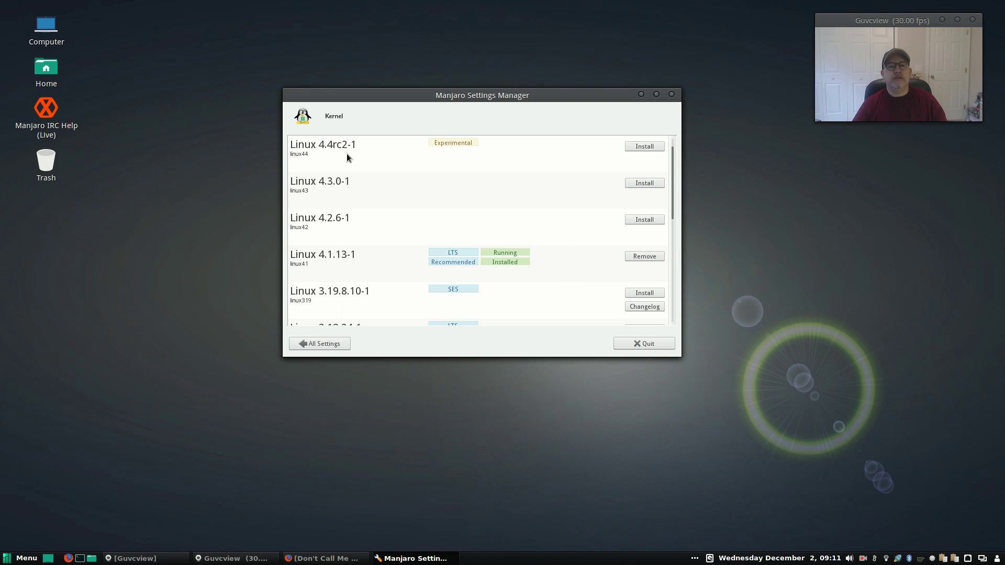
left_click(341, 345)
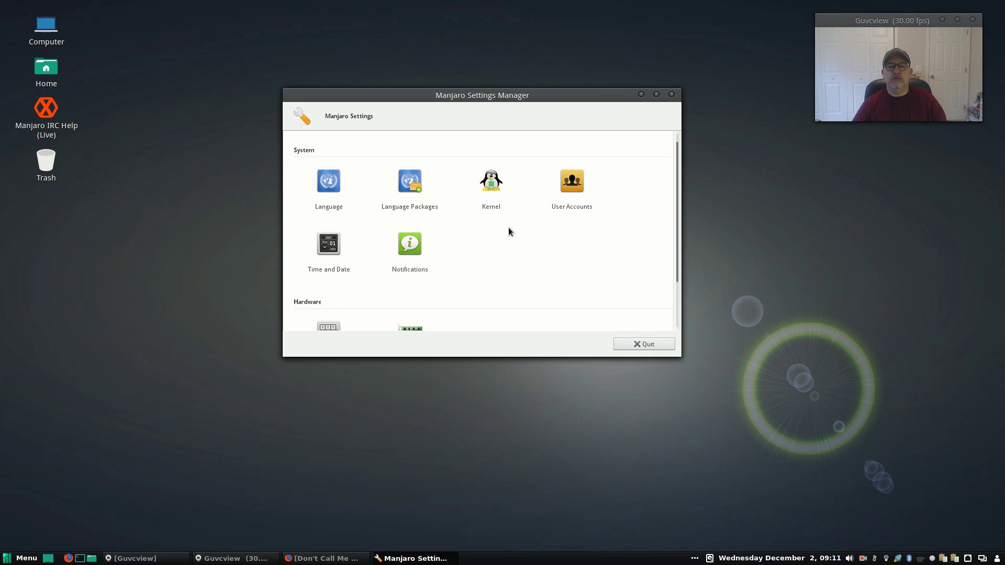
scroll(508, 236, "down", 2)
scroll(503, 234, "up", 2)
scroll(479, 208, "down", 2)
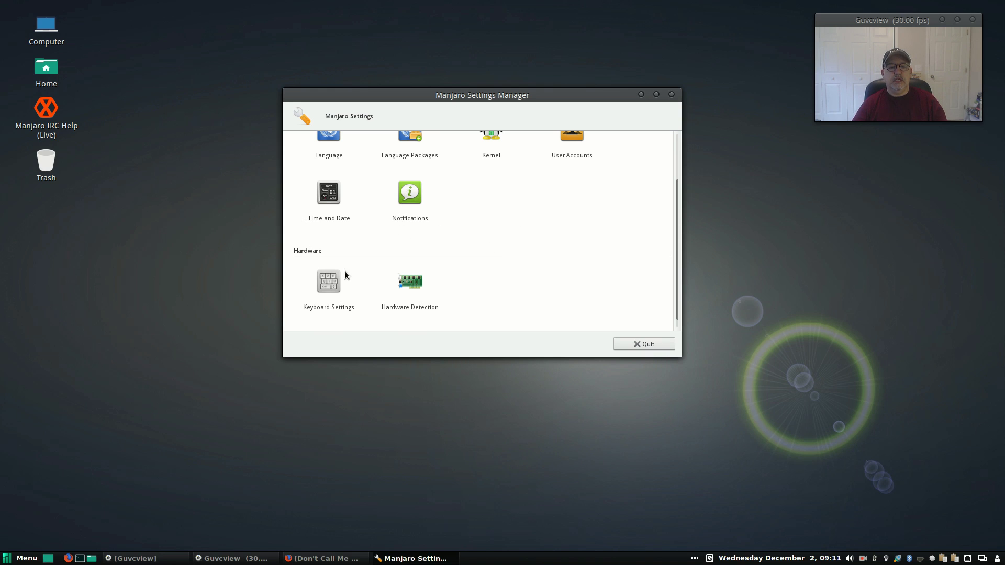
Open Hardware Detection to see the nVidia display controller with video-nvidia installed
left_click(409, 282)
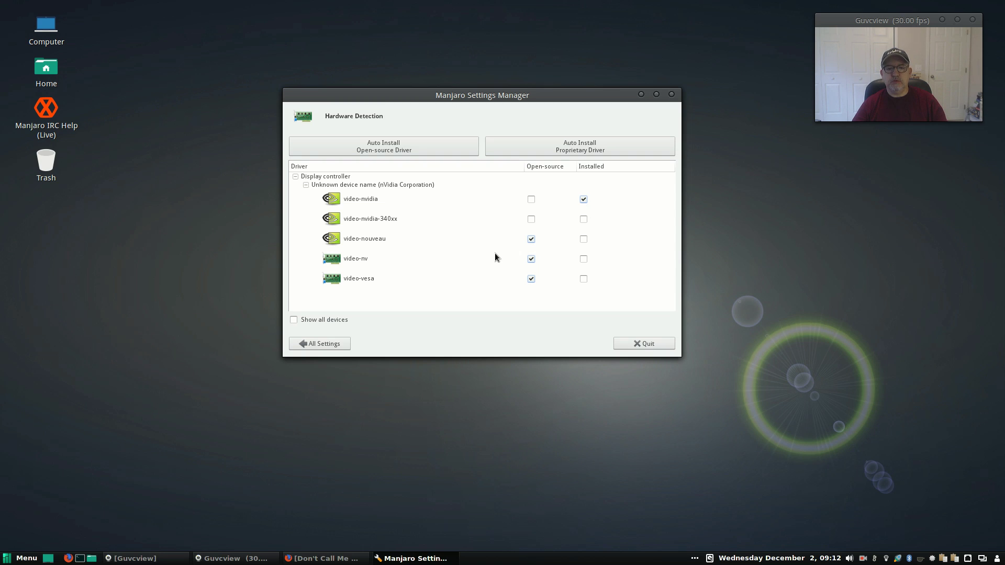
Return to the settings overview, scroll it back to the top, and close Manjaro Settings Manager
left_click(321, 344)
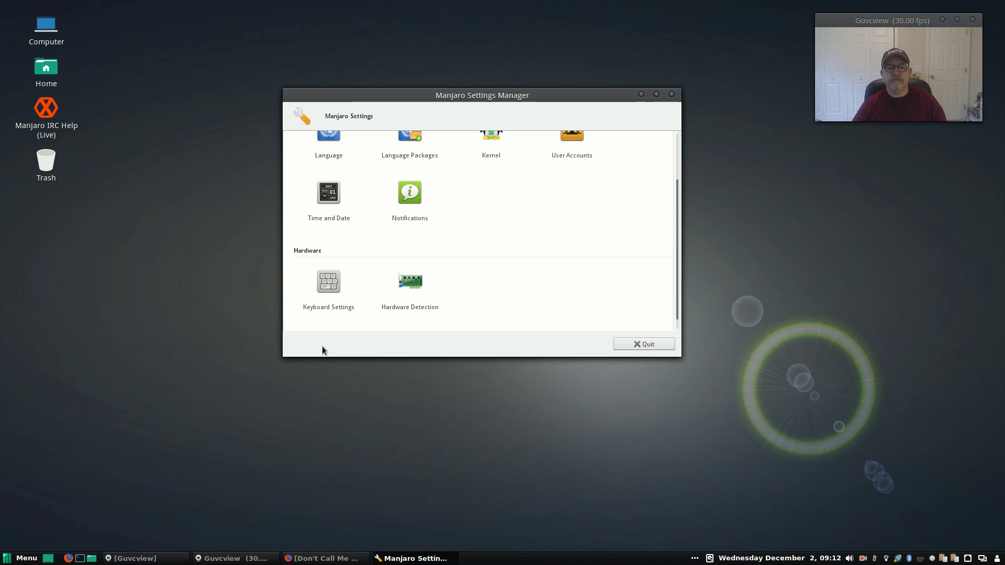
scroll(508, 281, "up", 2)
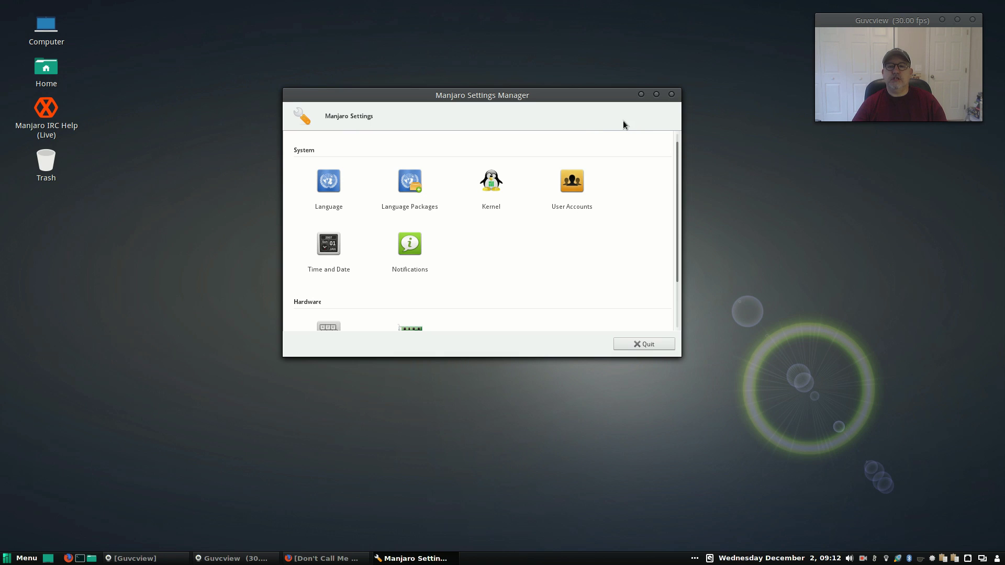
left_click(671, 94)
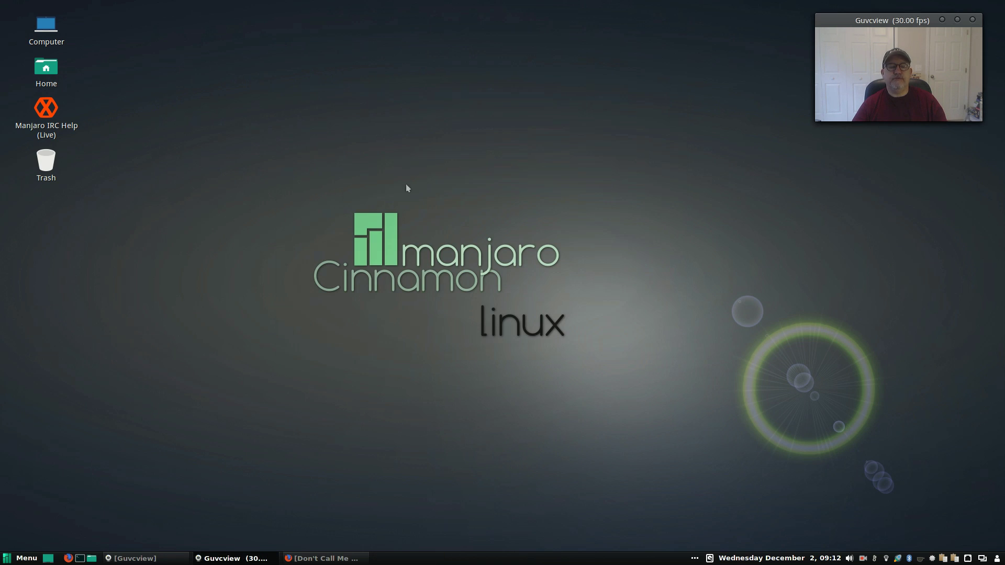
left_click(32, 559)
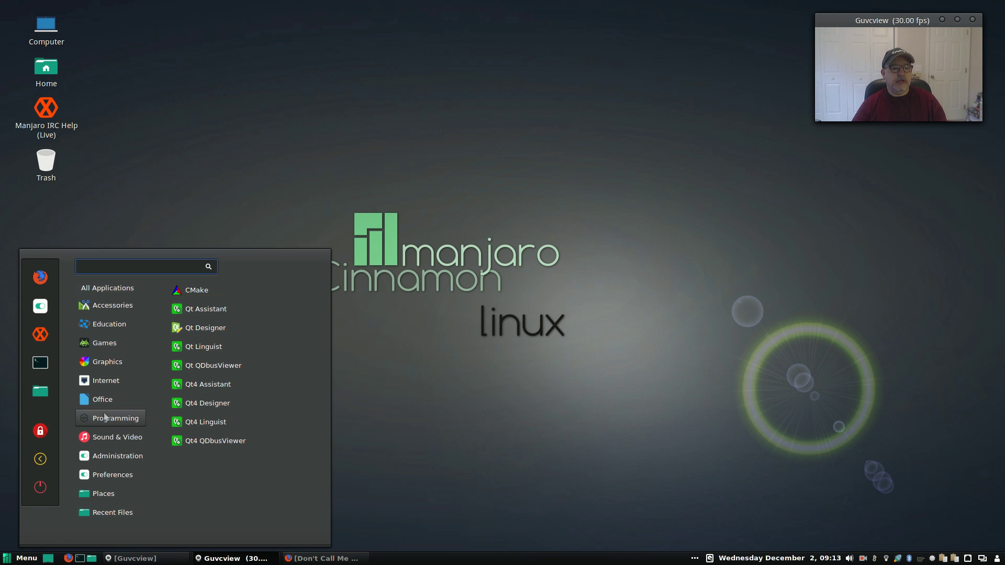
mouse_move(93, 489)
mouse_move(105, 324)
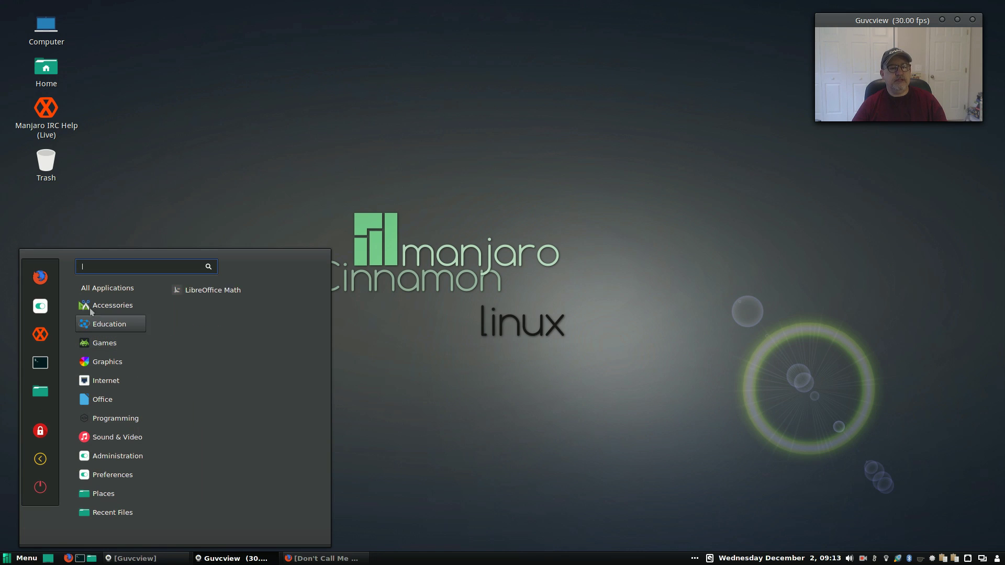
mouse_move(91, 289)
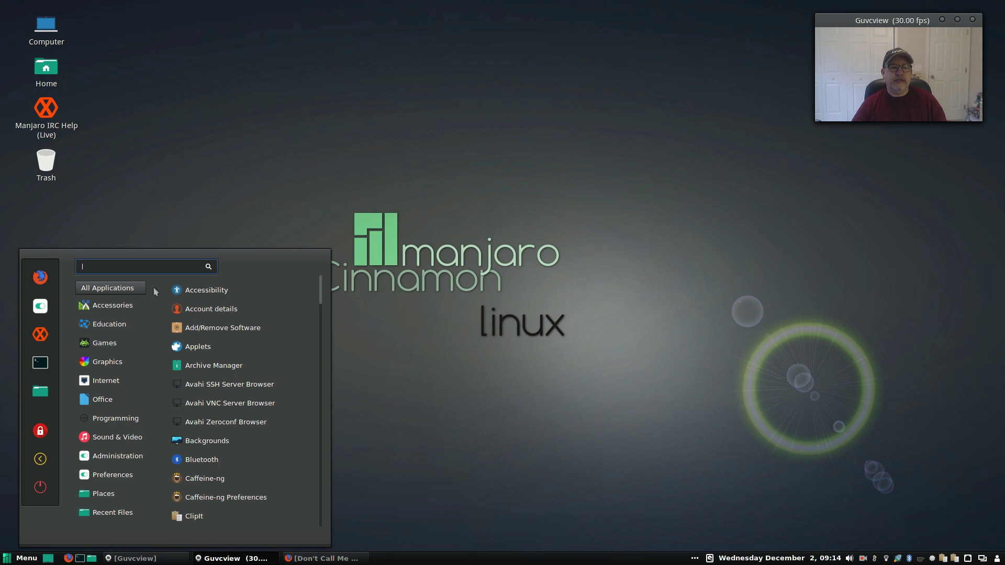
left_click(447, 352)
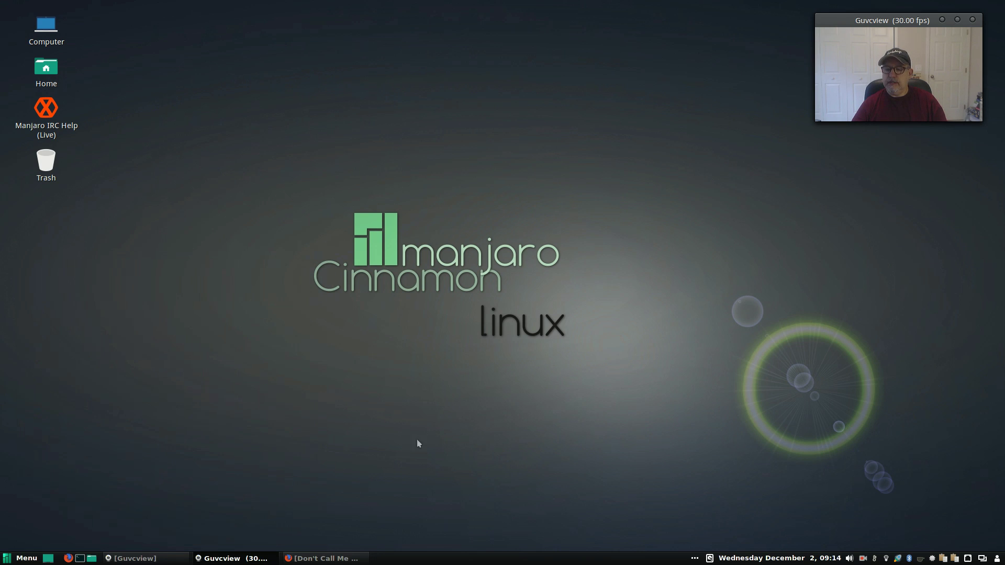